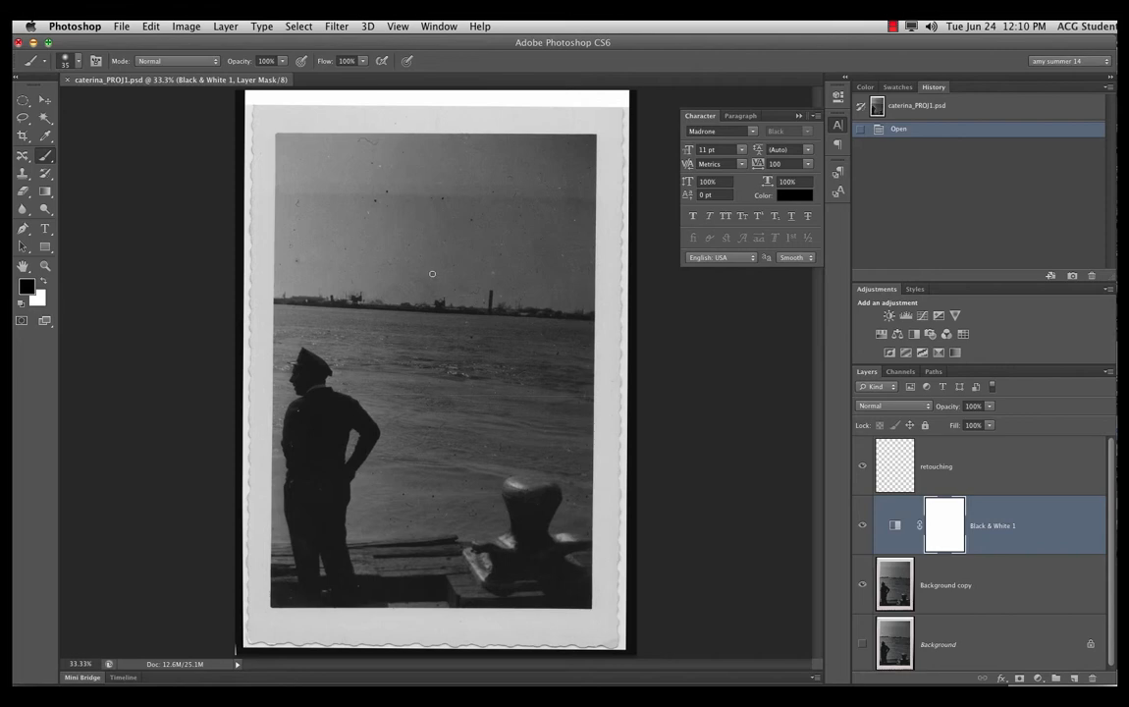
left_click(186, 26)
mouse_move(190, 175)
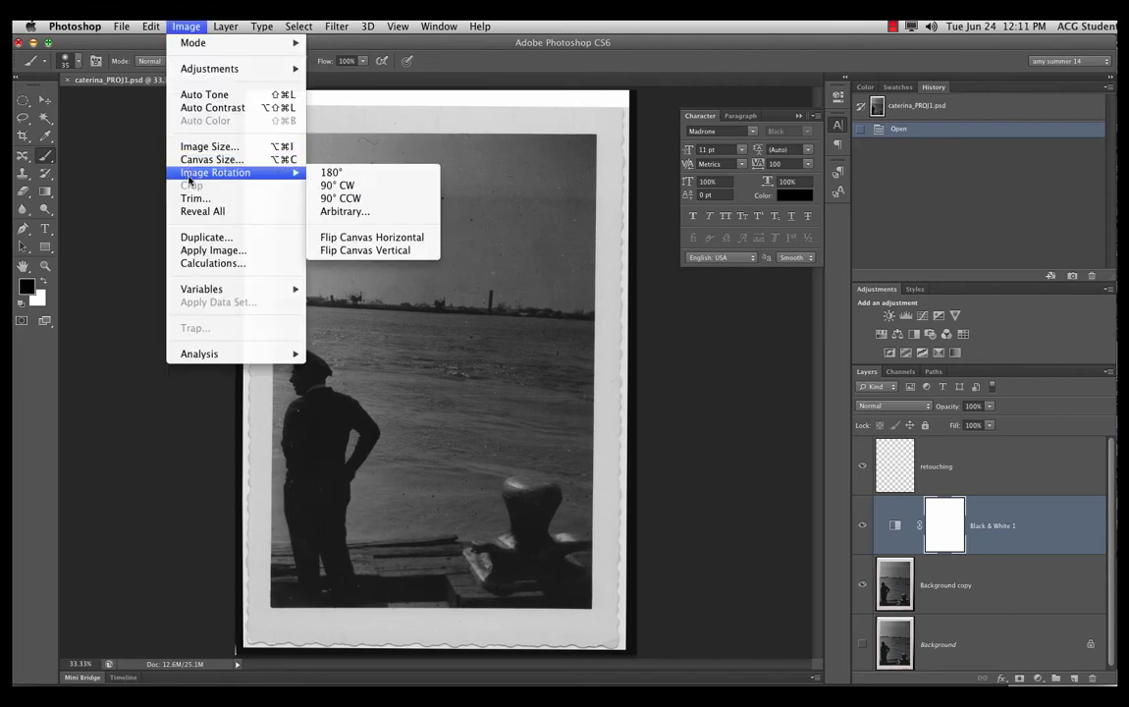
left_click(20, 105)
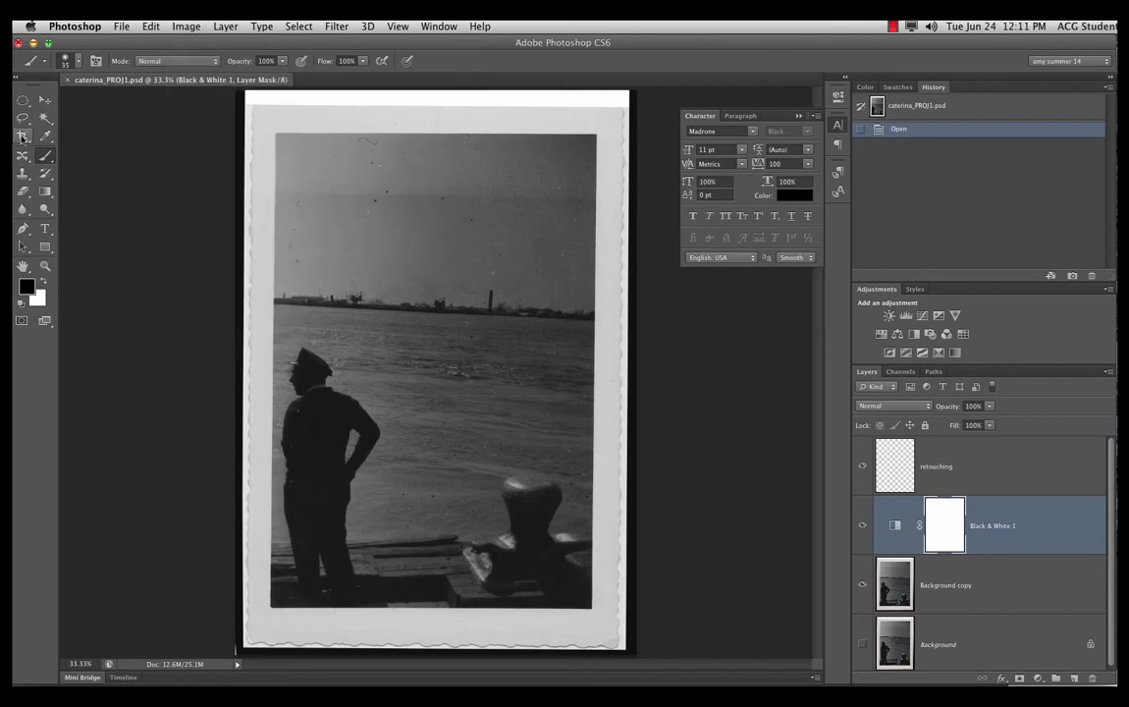
left_click(24, 138)
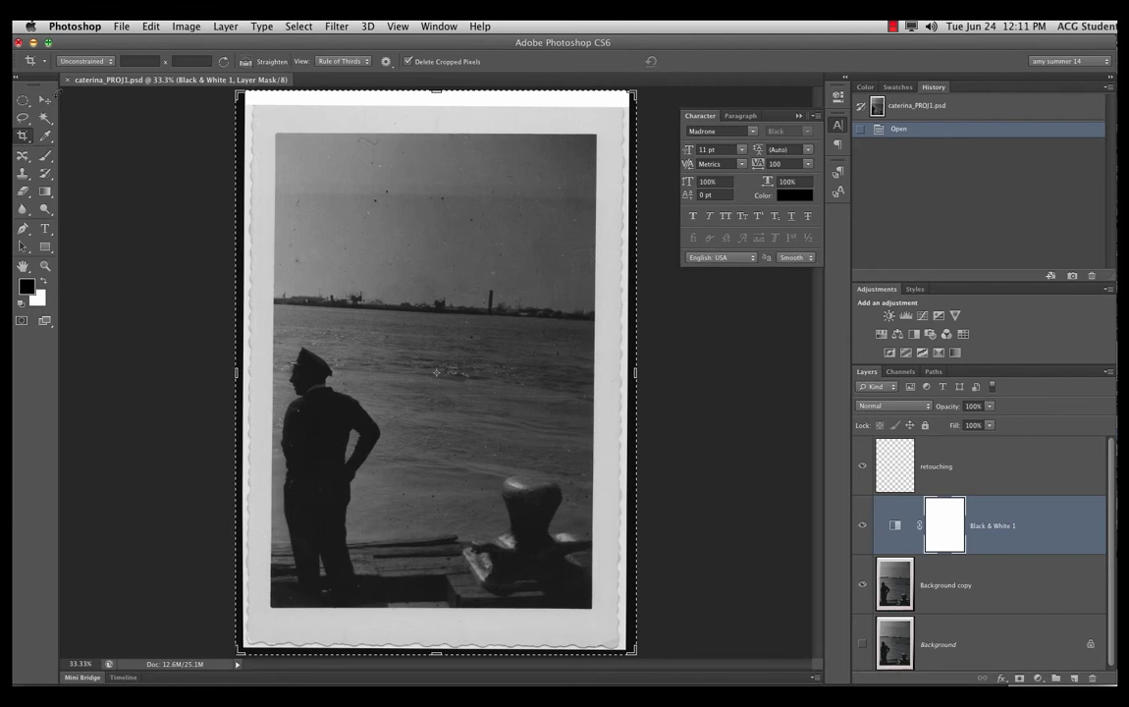
key("v")
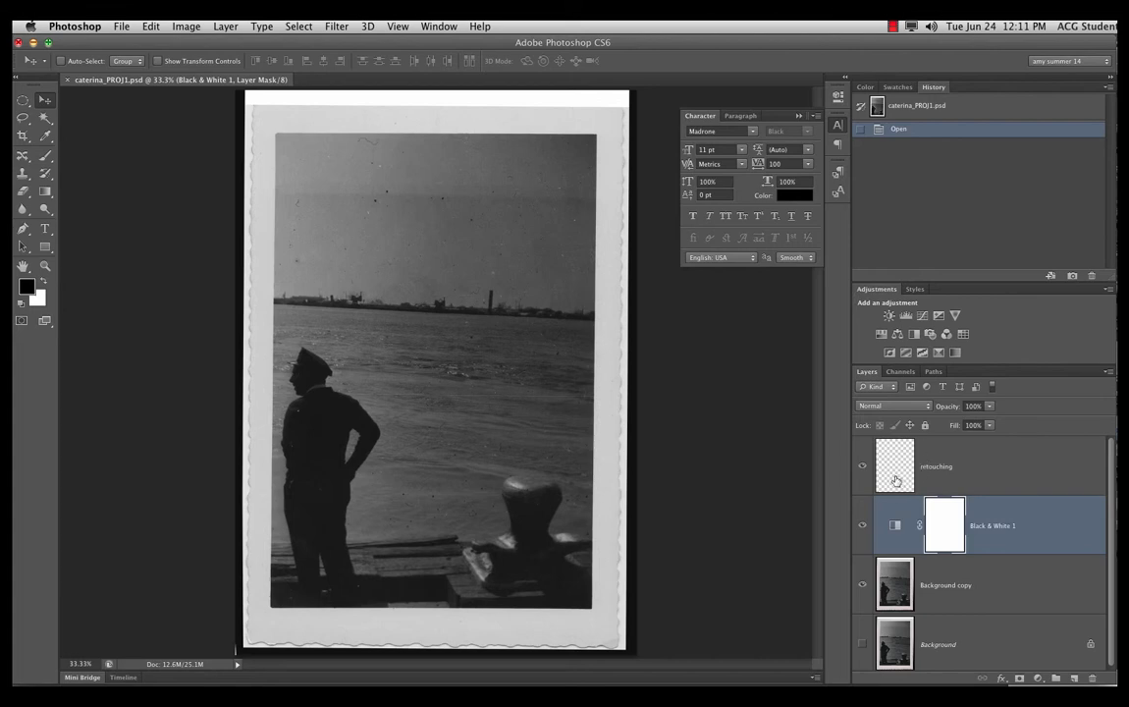
Make the retouching layer active and collapse the Character panel covering the photo's sky
left_click(891, 473)
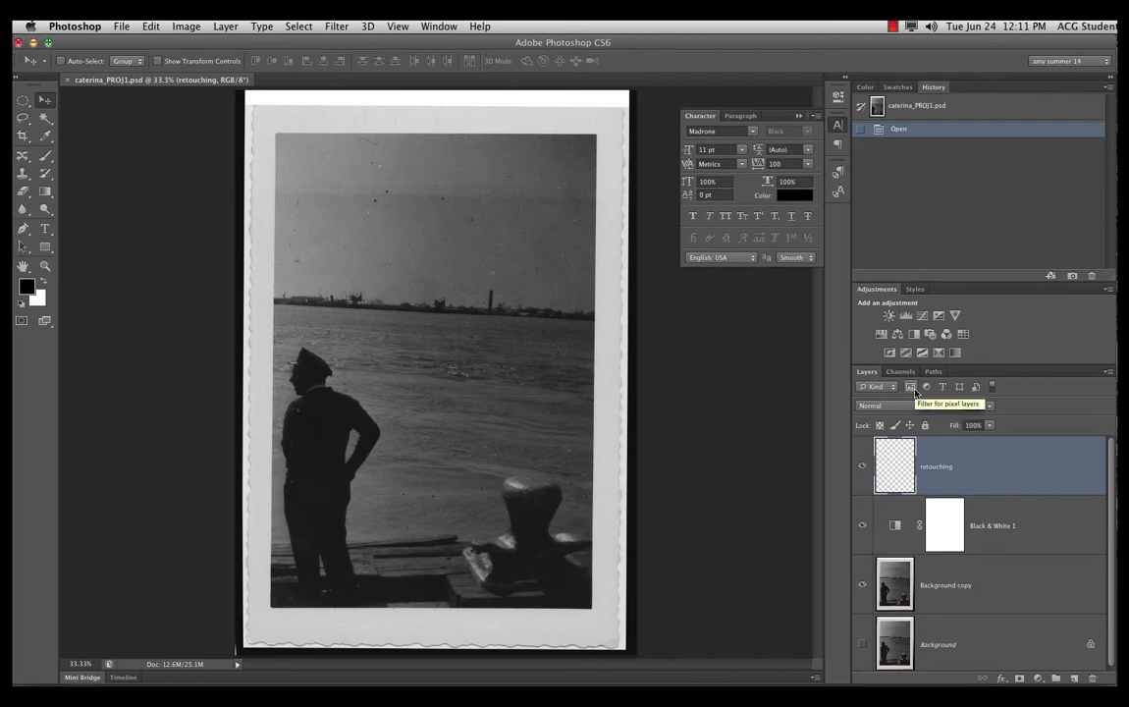
key("super+plus")
key("super+plus")
key("super+plus")
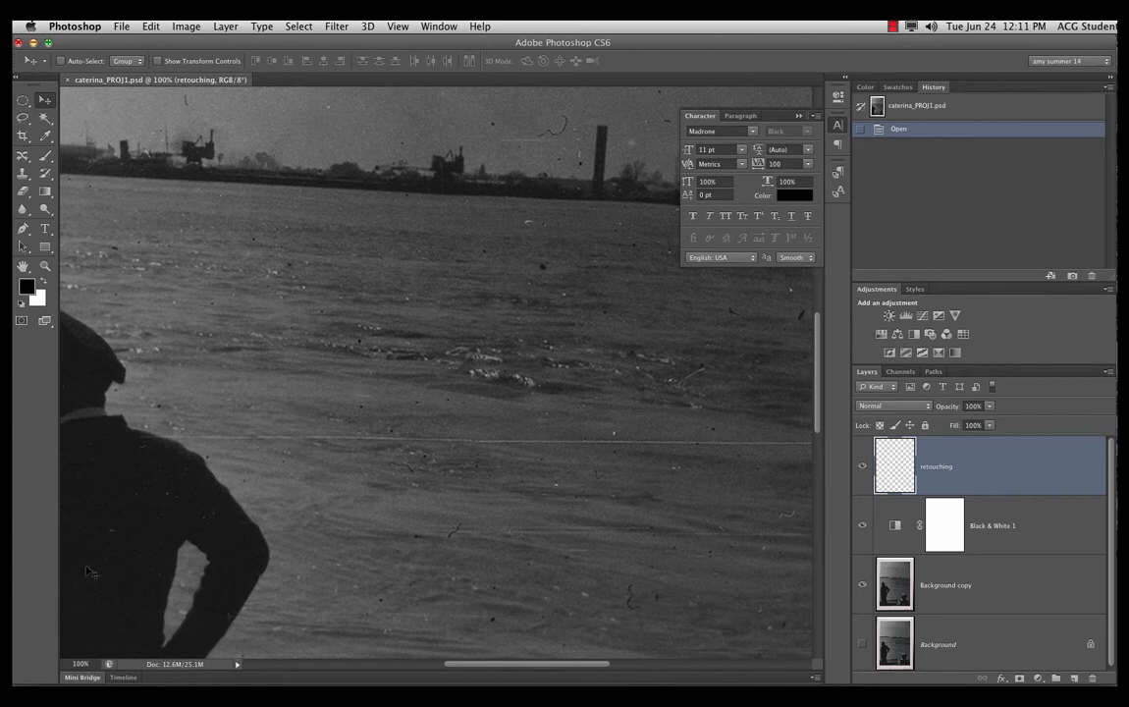
left_click_drag(209, 261, 136, 426)
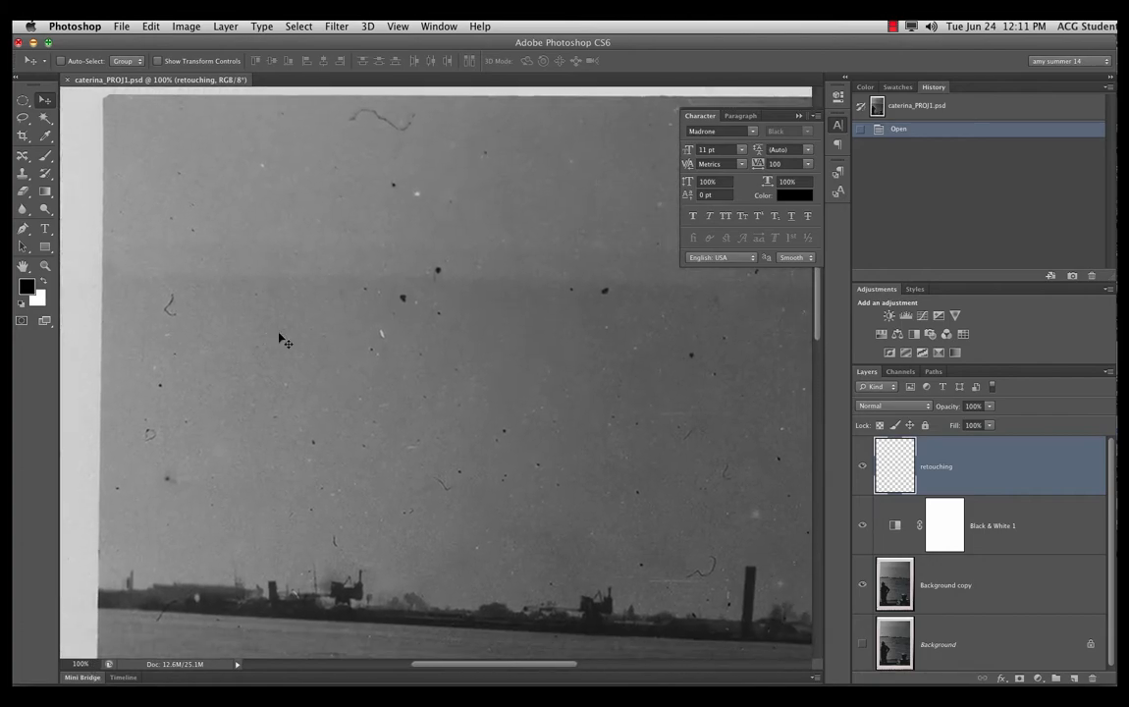
left_click(840, 124)
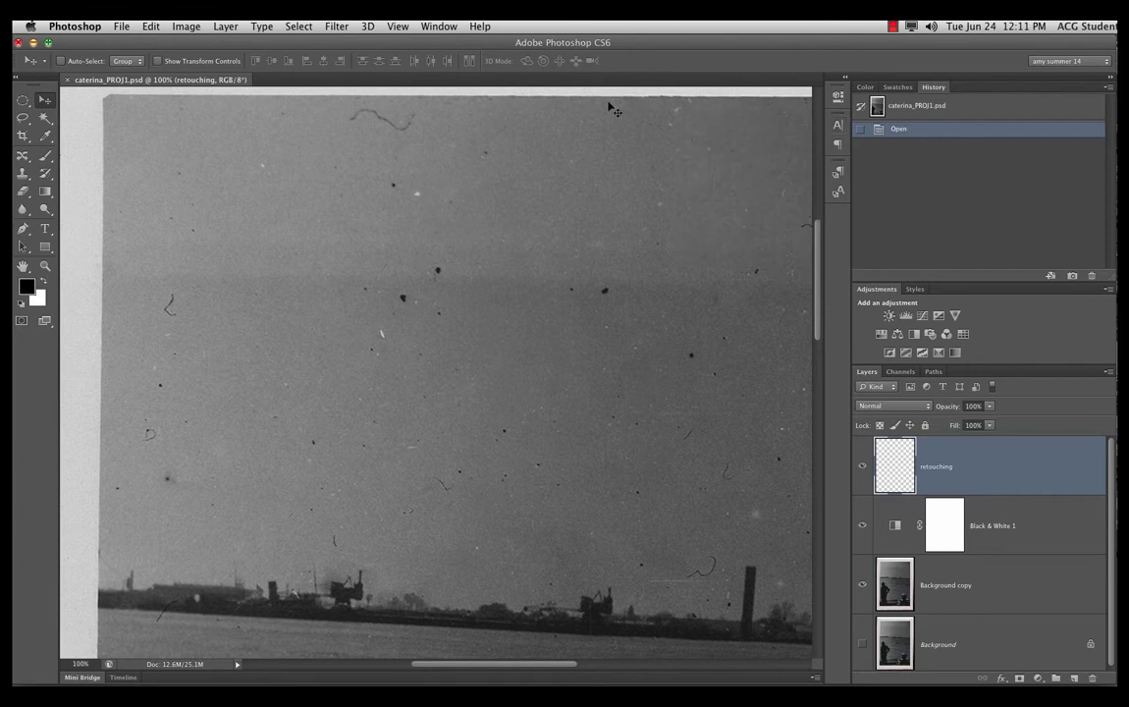
Try to heal the curved hair mark on the sky's left side with the Content-Aware Spot Healing Brush
left_click(23, 158)
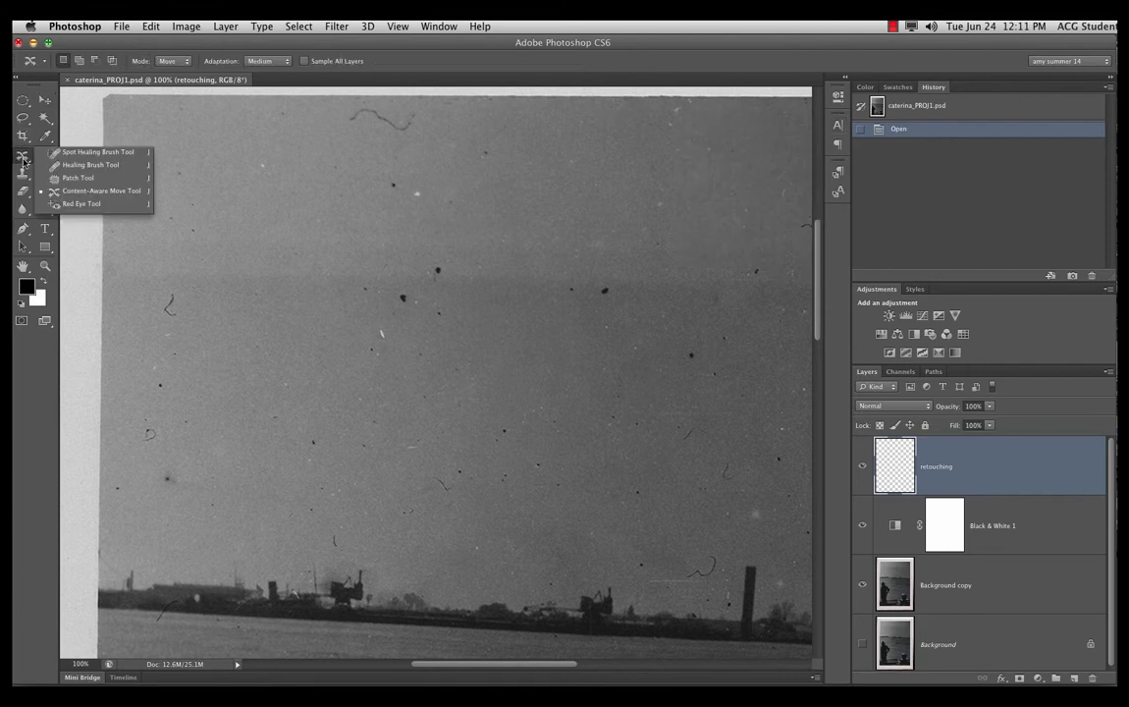
left_click(82, 154)
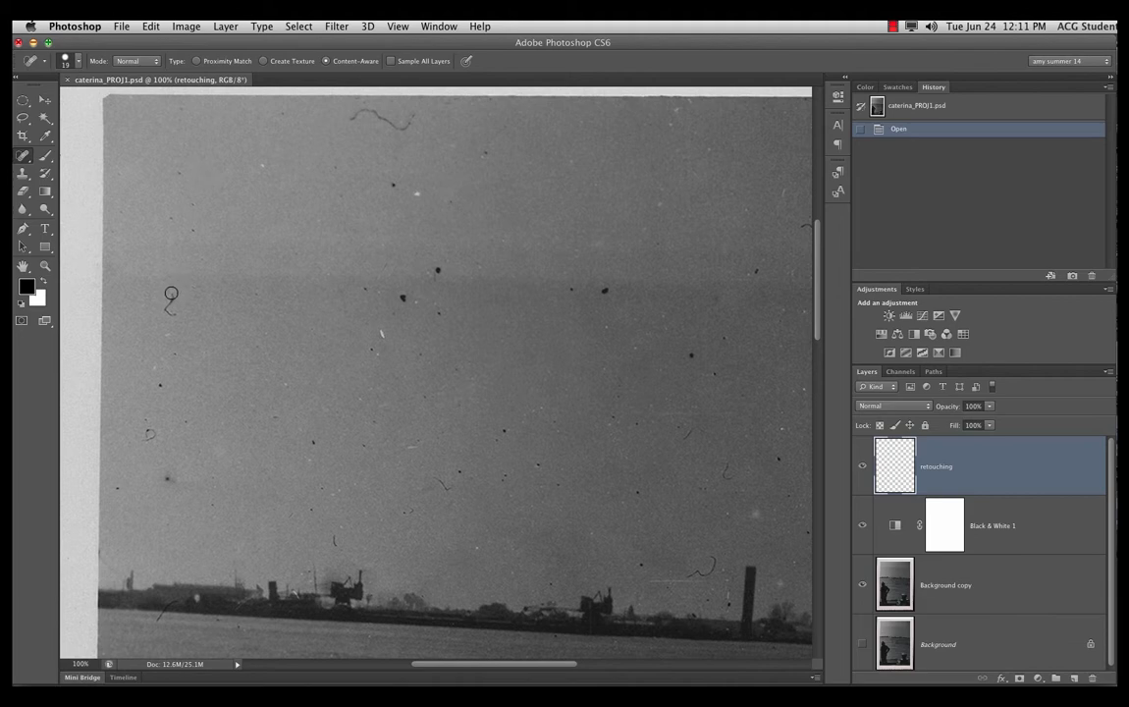
left_click_drag(171, 293, 167, 309)
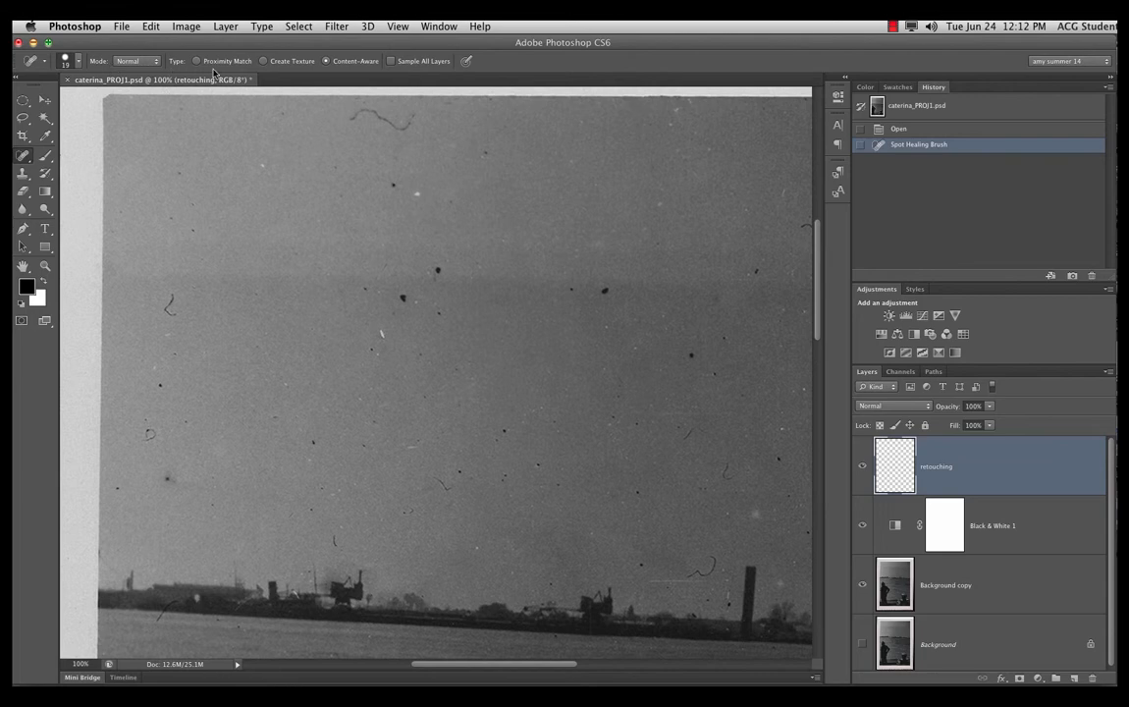
Enable sampling of all layers and heal the curved mark on the sky's left side and the large dark specks mid-sky
left_click(392, 61)
left_click_drag(167, 296, 170, 312)
left_click(438, 270)
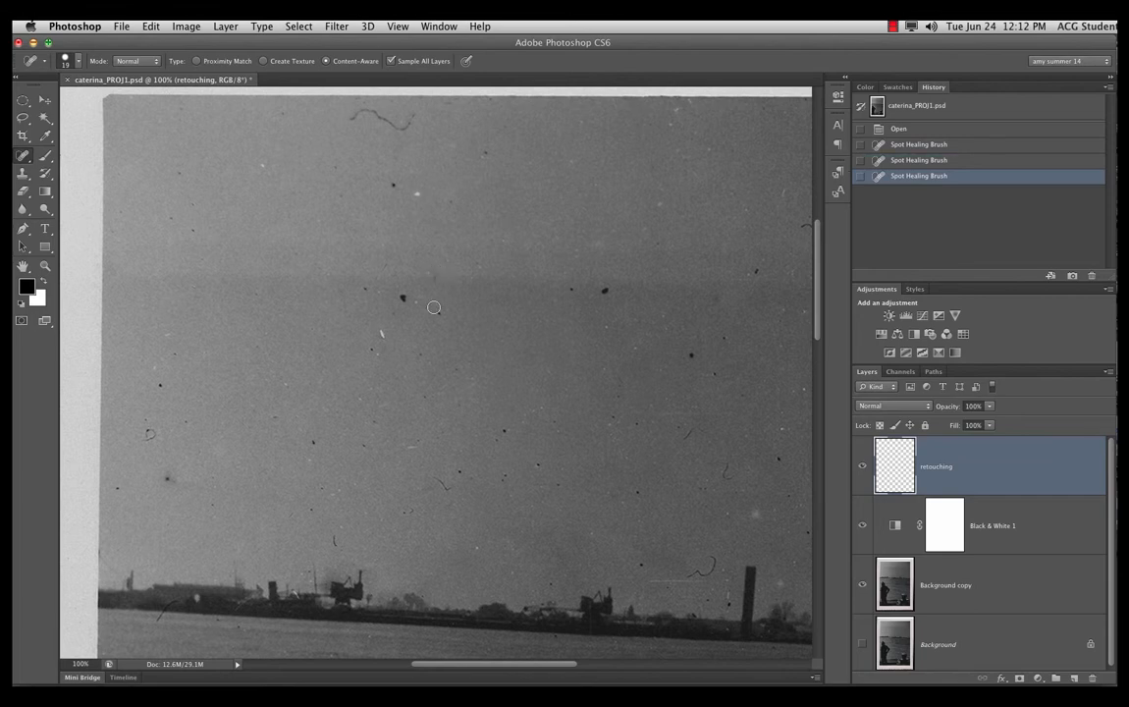
left_click(402, 298)
left_click(364, 287)
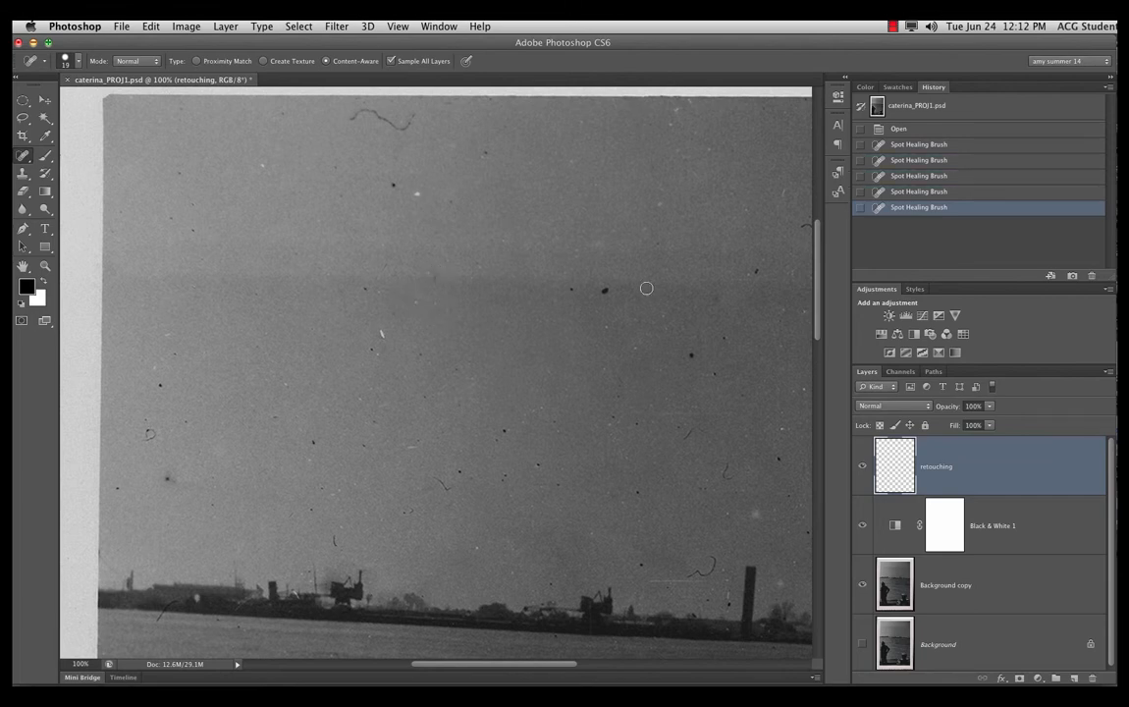
left_click(604, 290)
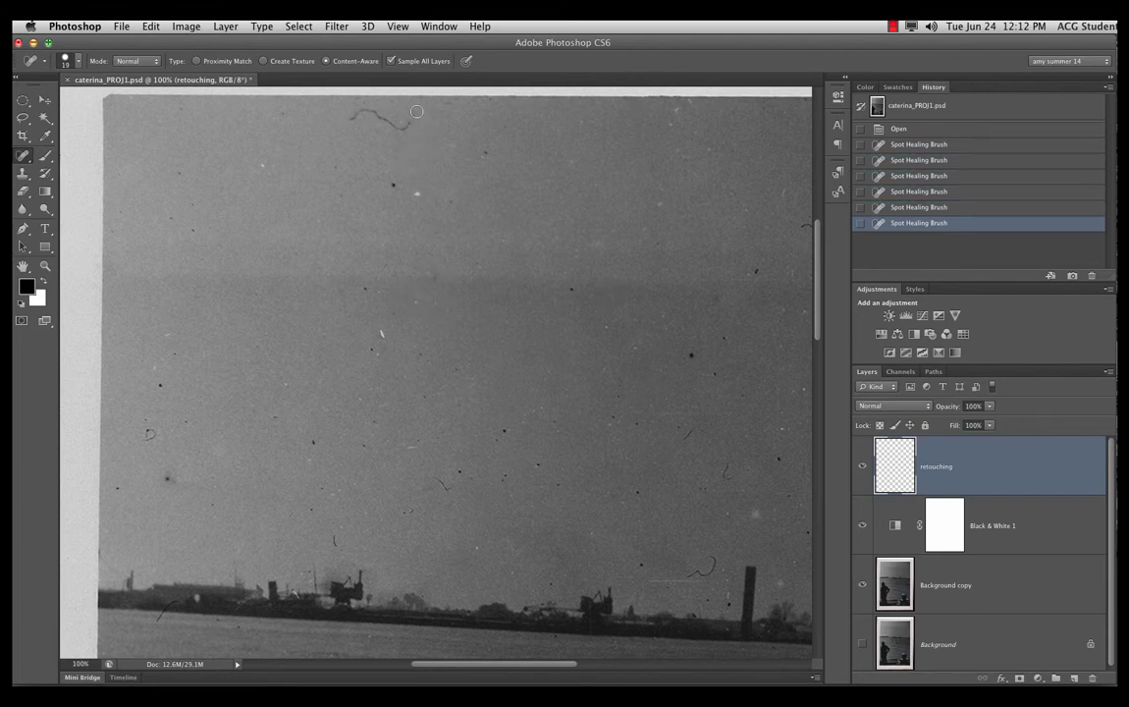
Spot-heal the long hair mark along the top of the sky and the dark and white specks below it
left_click_drag(416, 111, 354, 117)
left_click(392, 183)
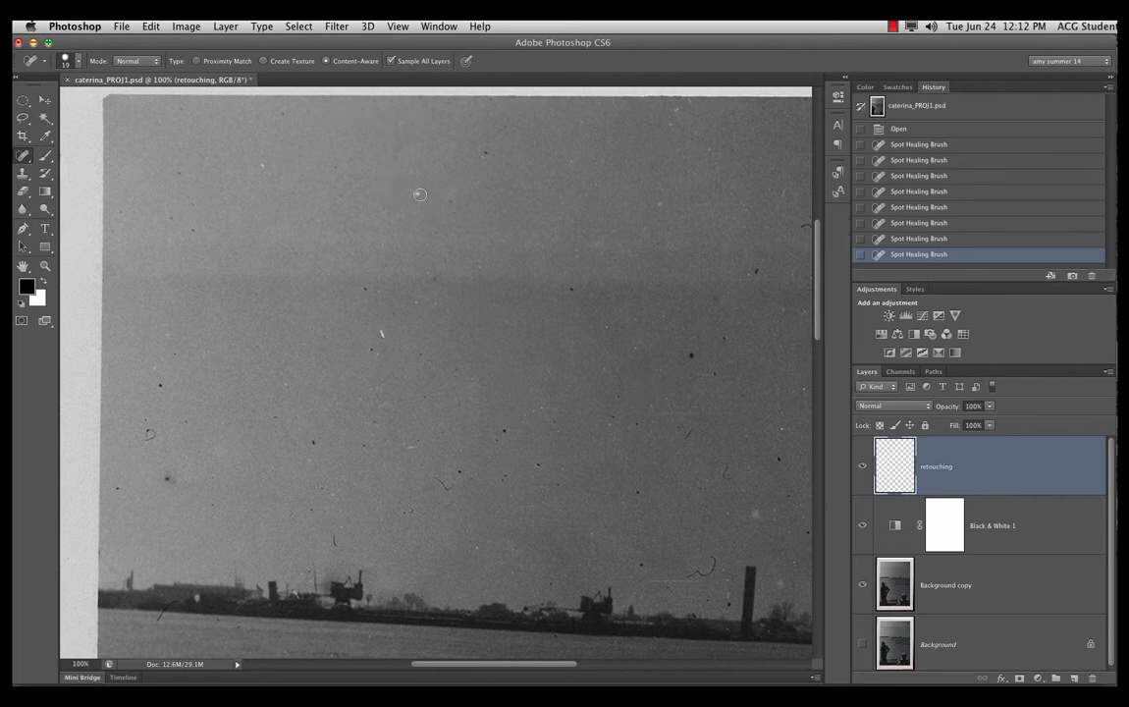
left_click(377, 176)
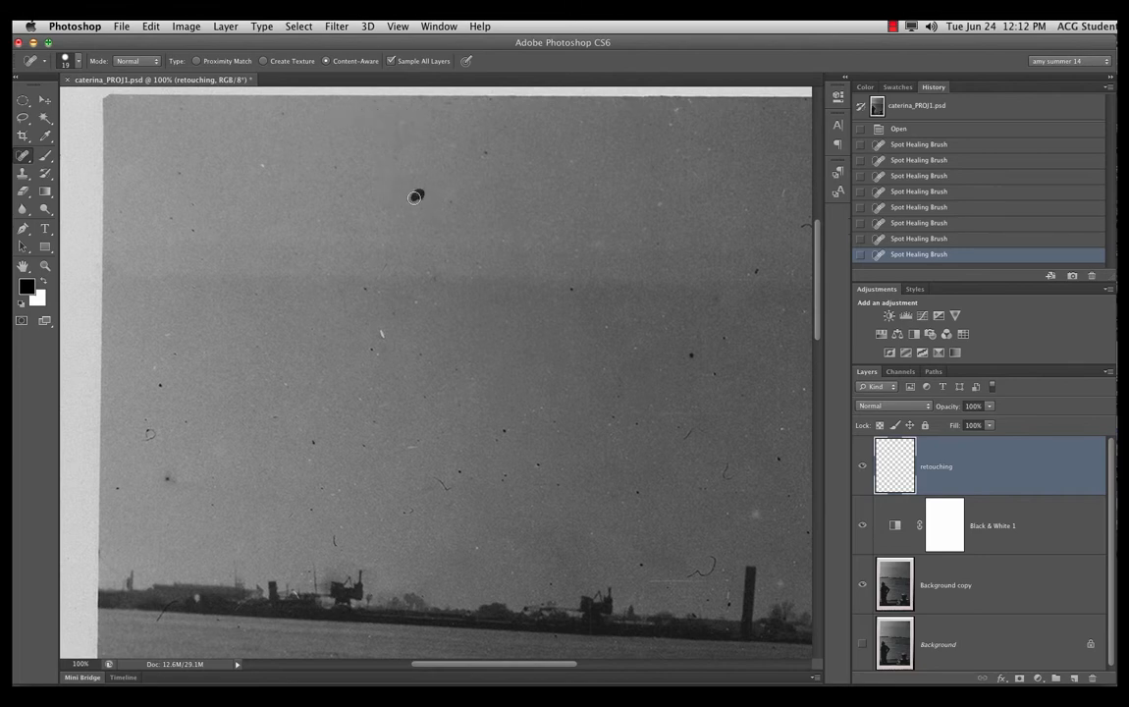
left_click(484, 158)
left_click(383, 333)
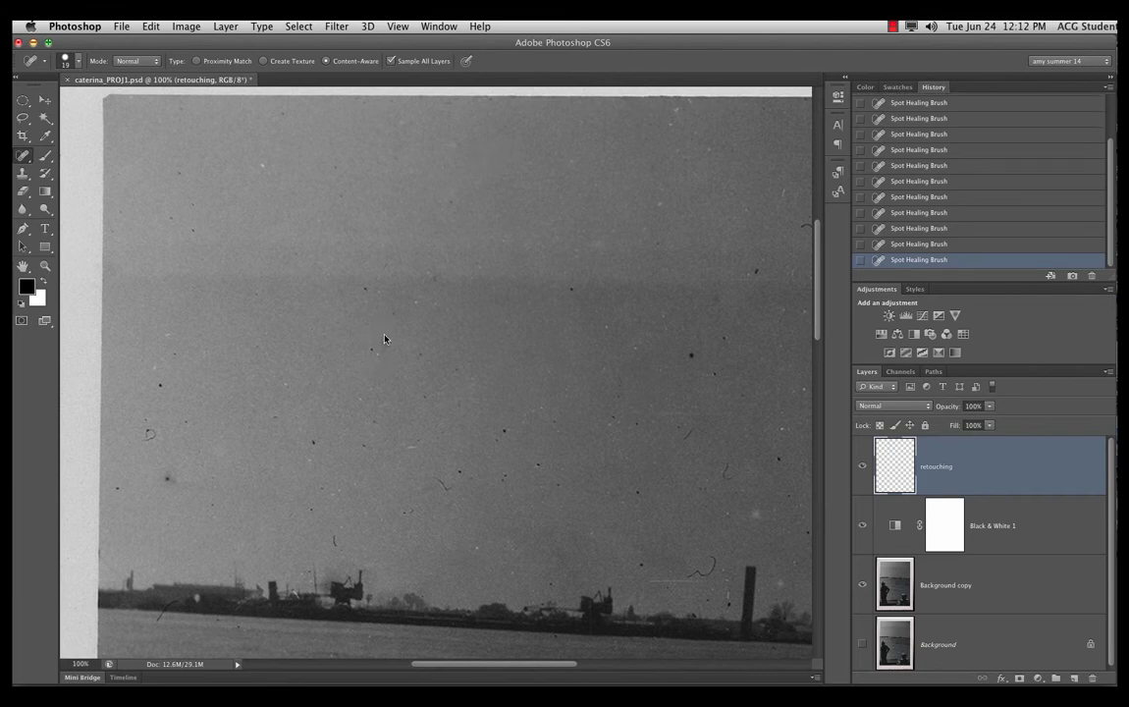
Spot-heal the small dark specks and the short hair mark in the lower middle of the sky
left_click(371, 350)
left_click_drag(434, 477, 451, 486)
left_click(459, 469)
left_click(500, 436)
left_click(504, 430)
left_click(506, 475)
Compare the sky before and after healing by hiding and showing the retouching layer
left_click(861, 467)
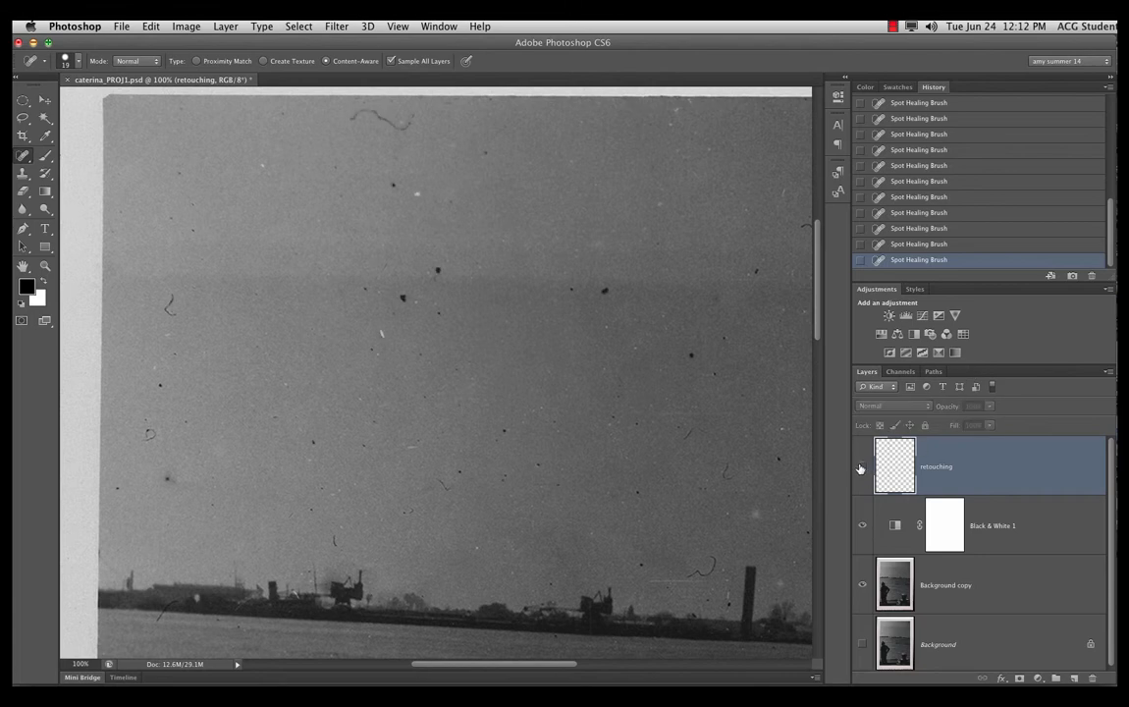
left_click(860, 468)
left_click(860, 469)
left_click(862, 469)
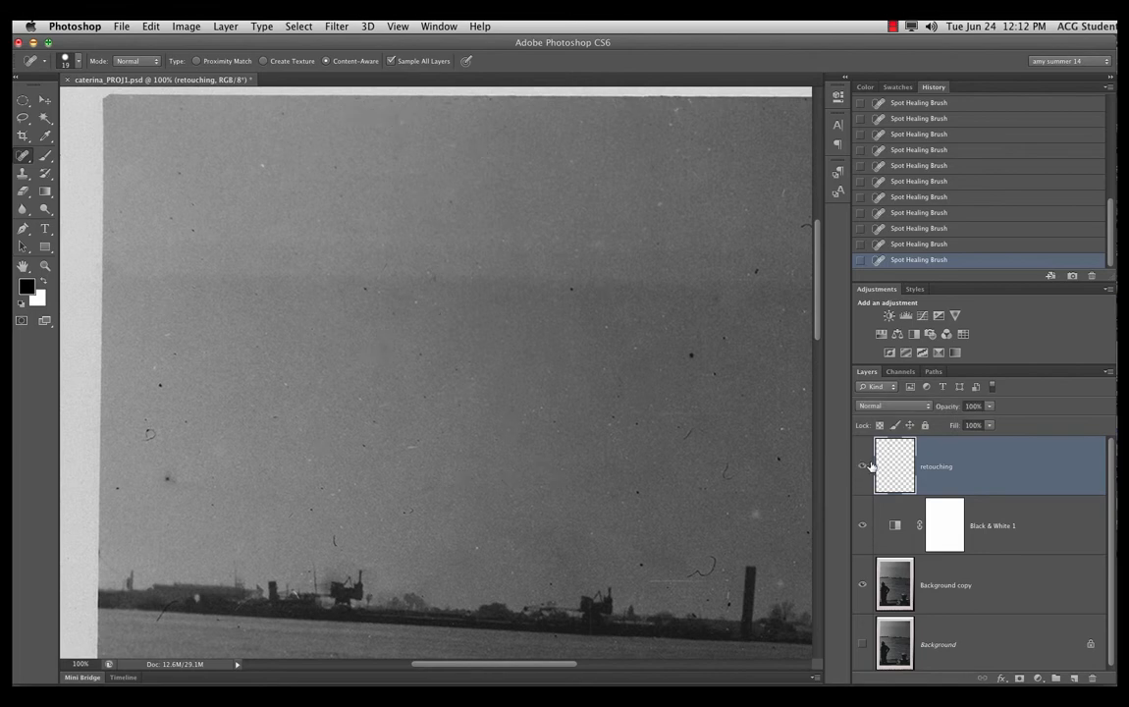
Heal the small dark speck on the sky's horizontal tone band, right of centre, with the Spot Healing Brush
left_click(24, 155)
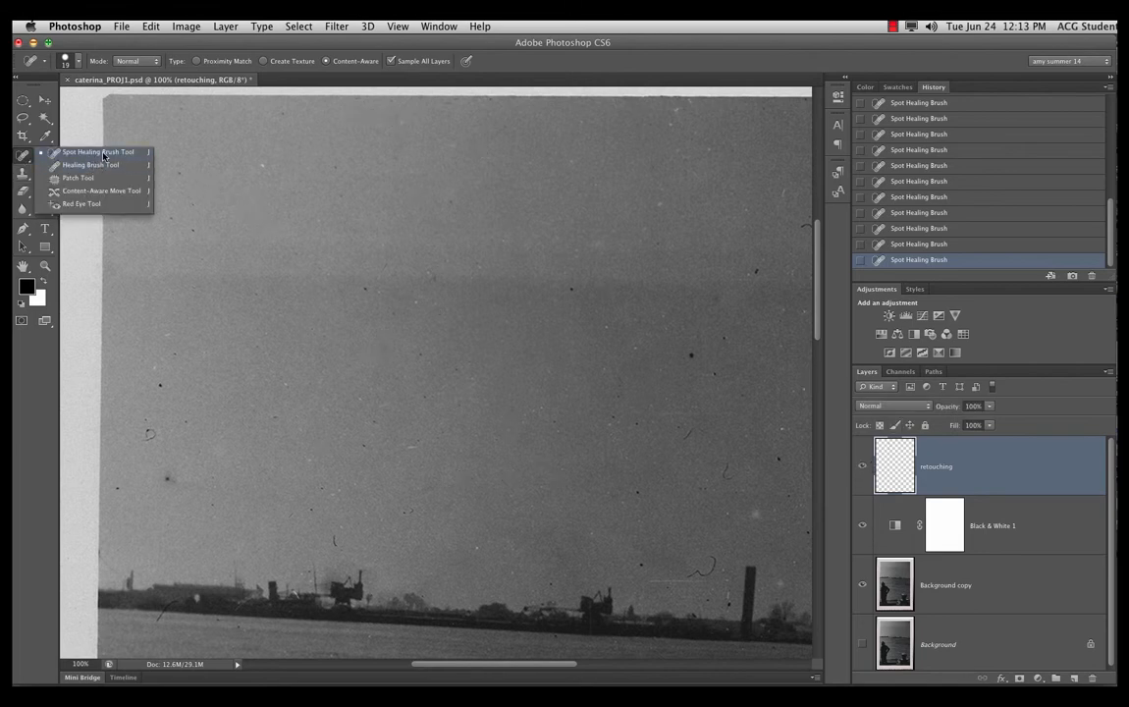
left_click(100, 152)
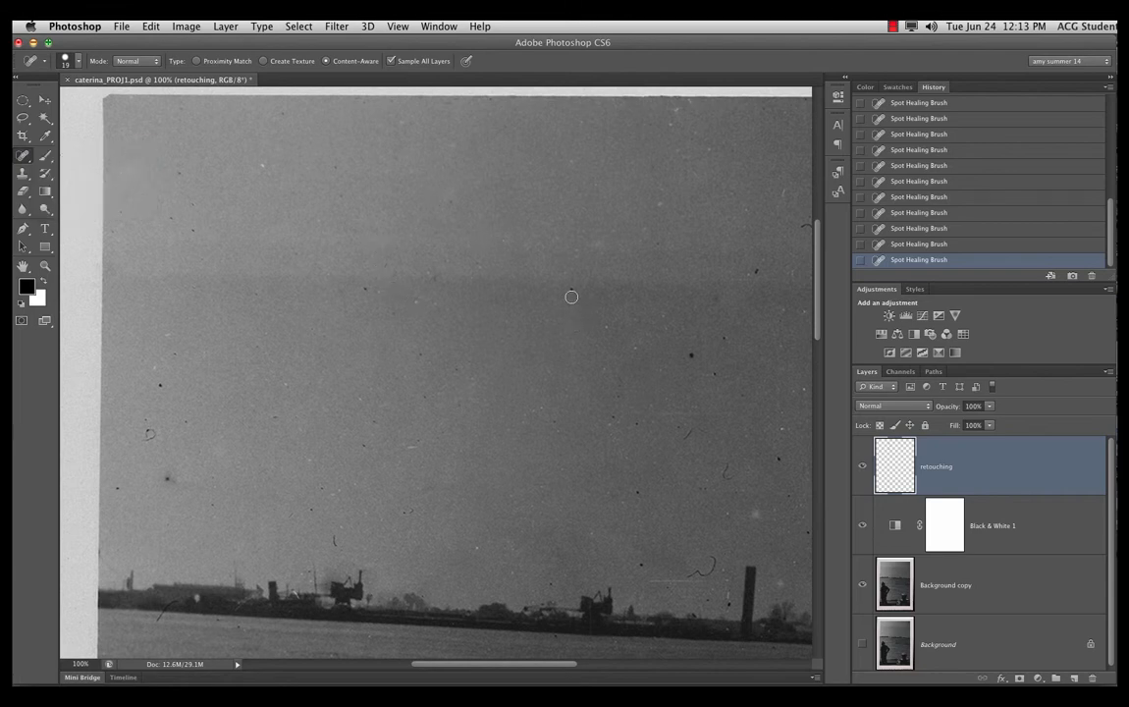
left_click(573, 290)
Switch from the Spot Healing Brush to the Healing Brush tool
left_click_drag(24, 155, 93, 163)
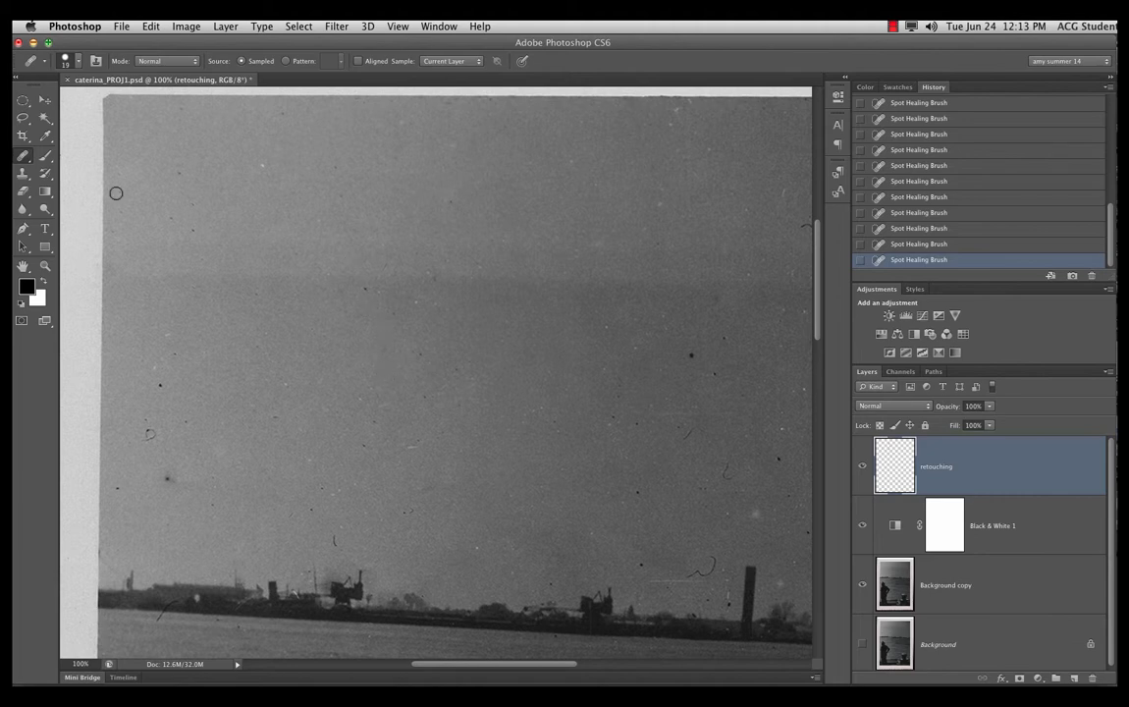
right_click(26, 155)
left_click(87, 165)
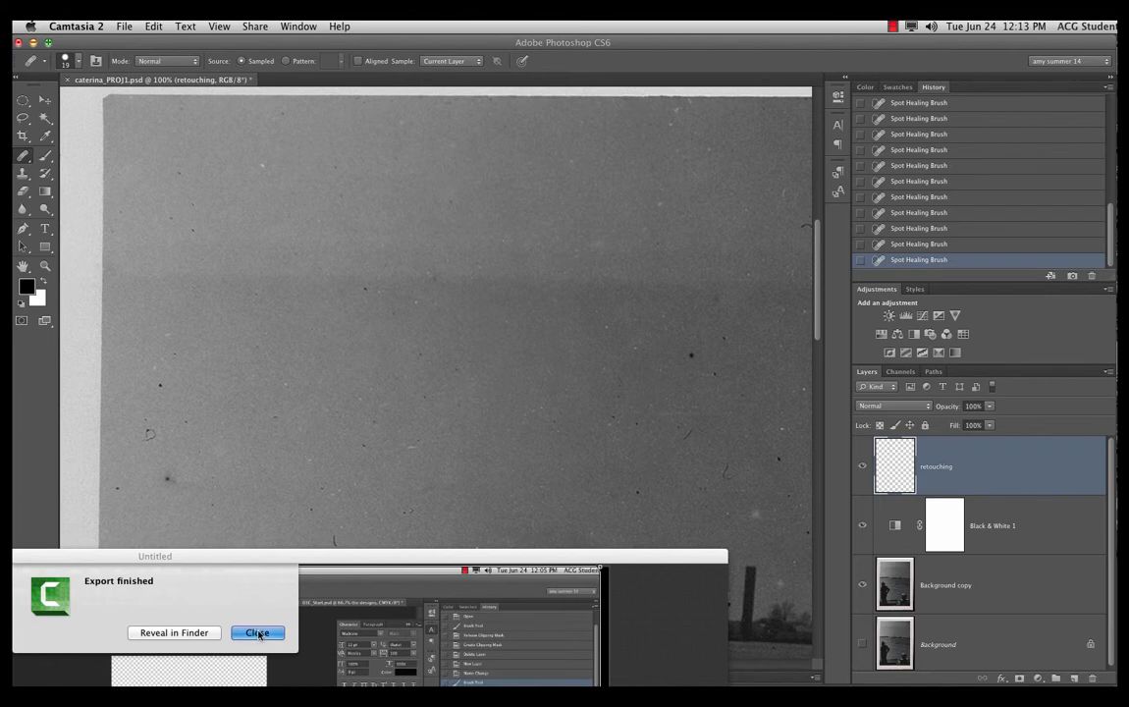
Dismiss the Camtasia export notice, move its window out of the way and return to Photoshop
left_click(258, 633)
left_click_drag(404, 548, 581, 677)
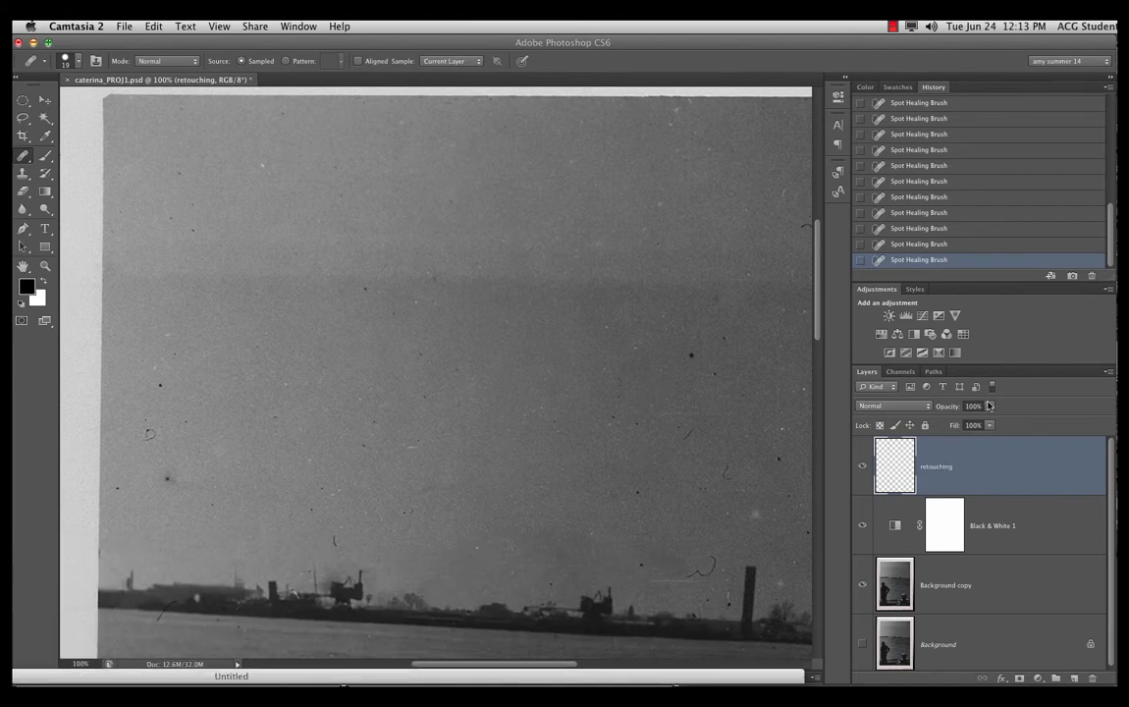
left_click(427, 52)
Set the Healing Brush to sample Current & Below and try healing the white speck in the upper left sky without a source point
left_click(452, 61)
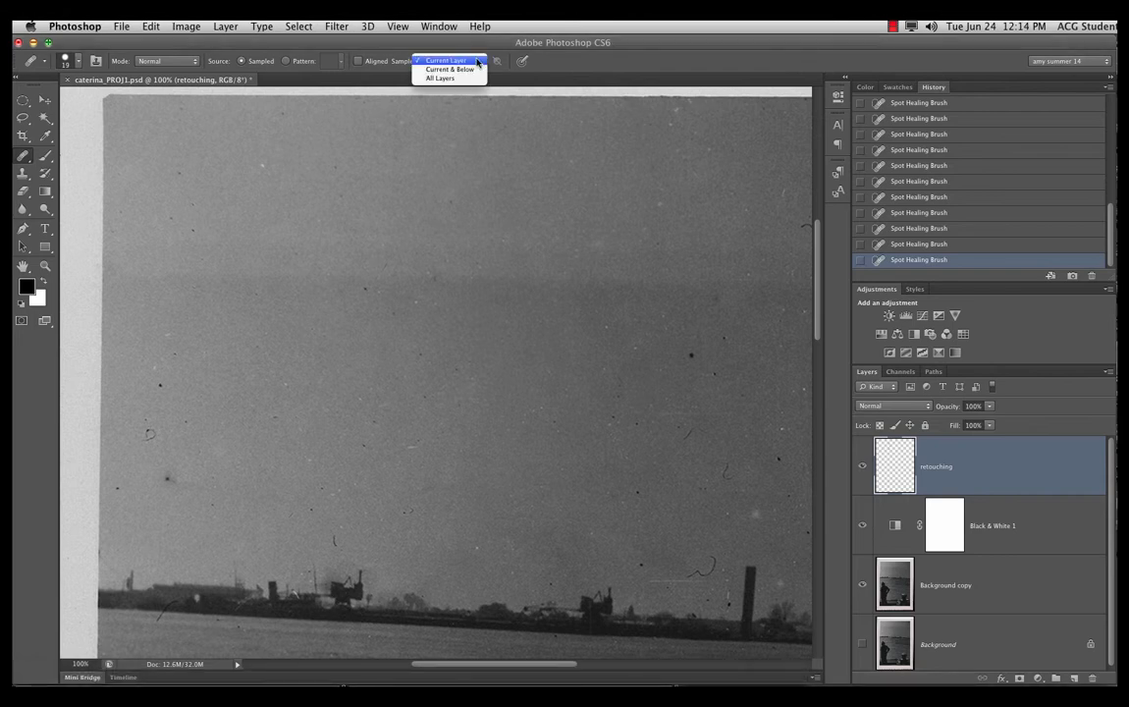
left_click(467, 70)
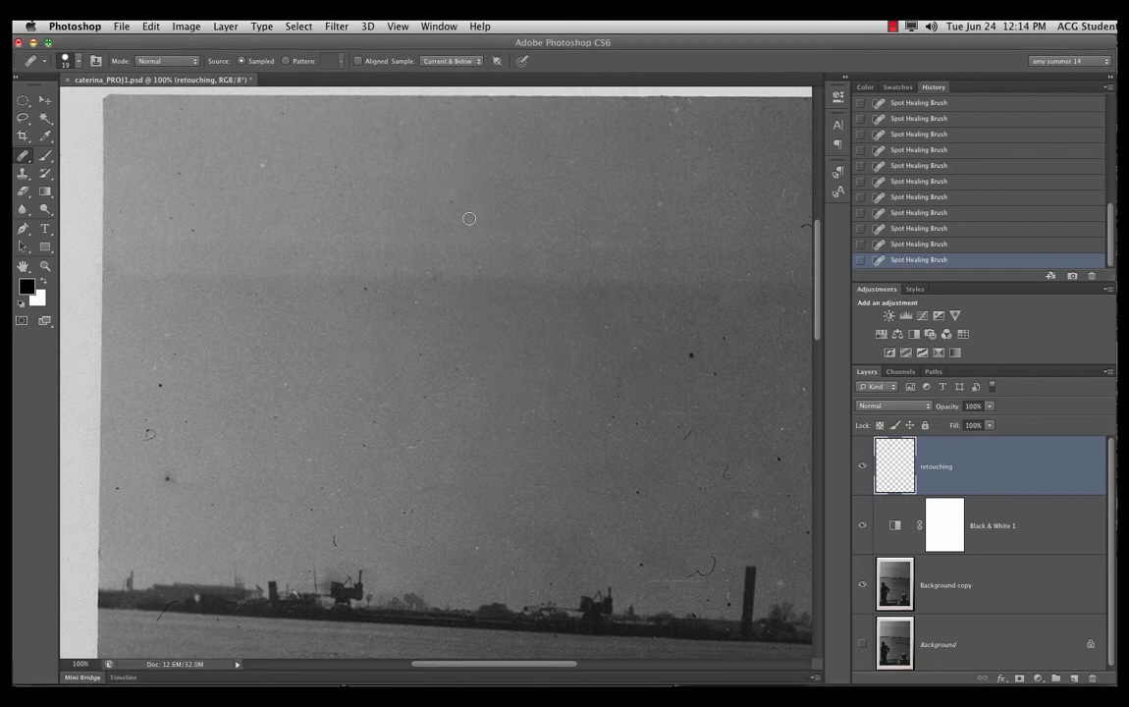
left_click(261, 167)
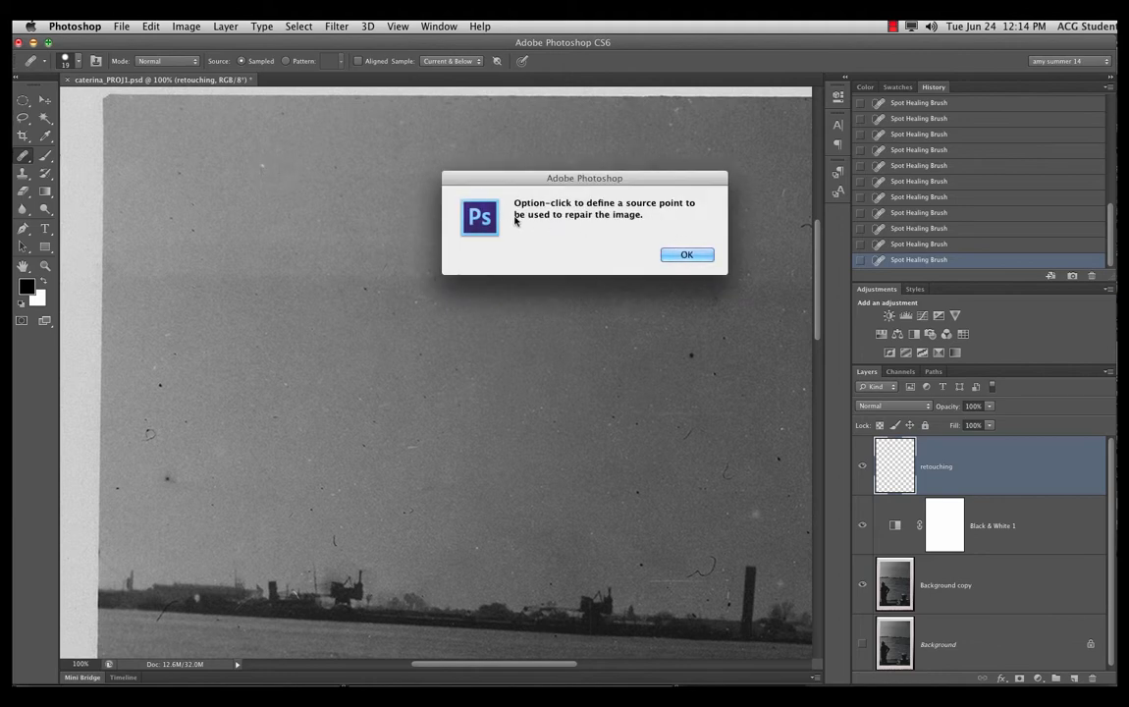
left_click(687, 254)
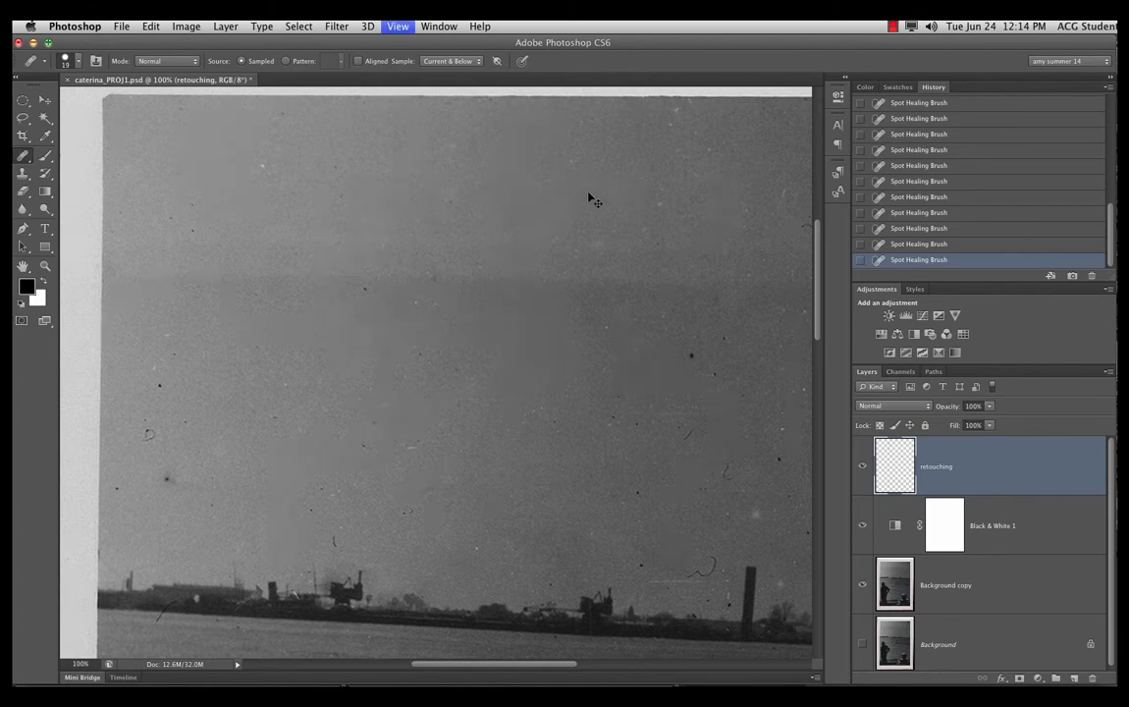
Heal small specks in the middle of the sky with the Healing Brush, enlarging the brush to size 35
key("super+plus")
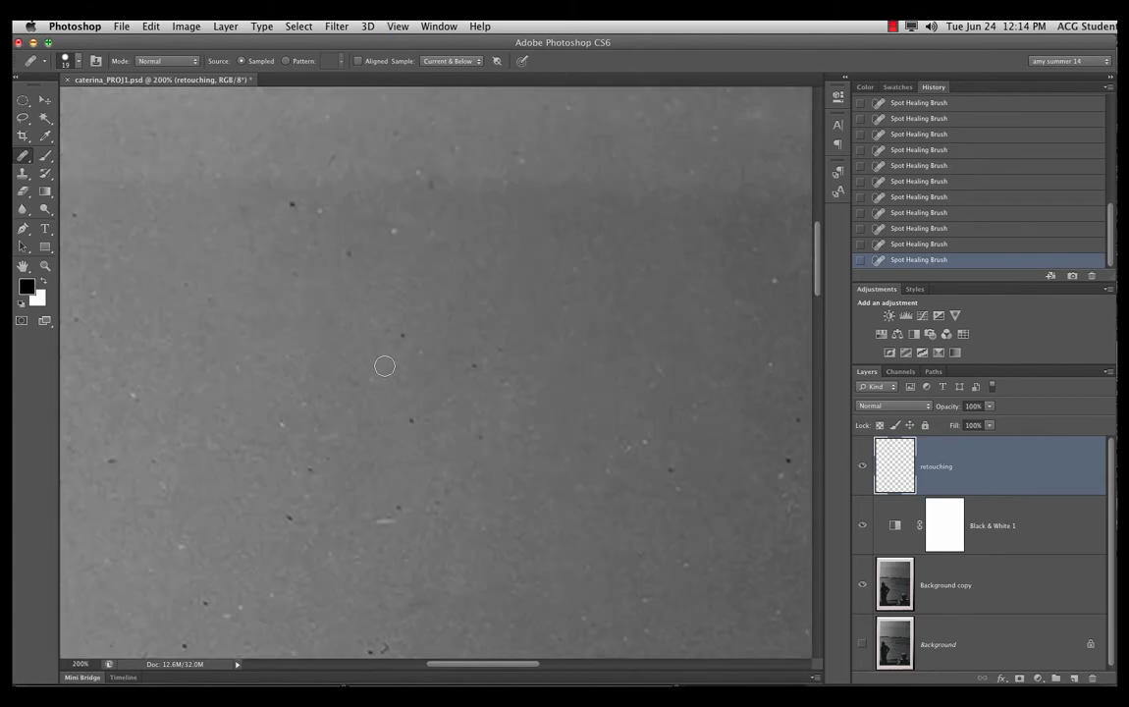
key("bracketleft")
left_click_drag(399, 331, 402, 343)
left_click(396, 386)
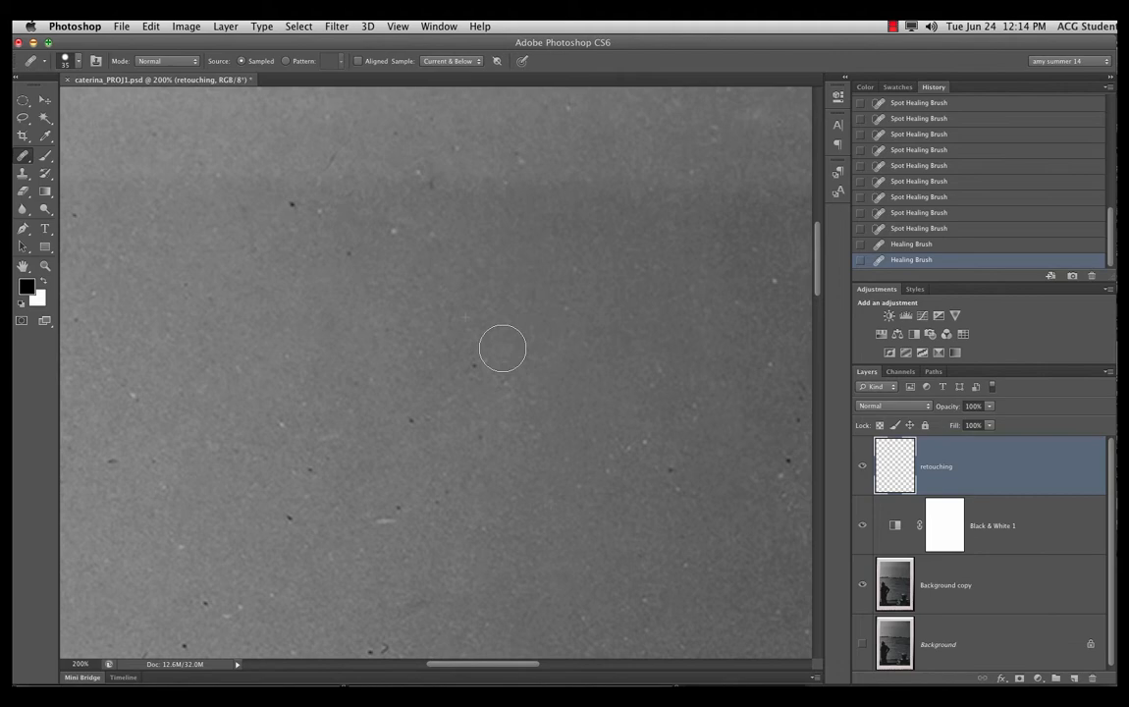
left_click(502, 348)
Try to heal the hair mark above the skyline using a source point sampled on the distant buildings
key("space")
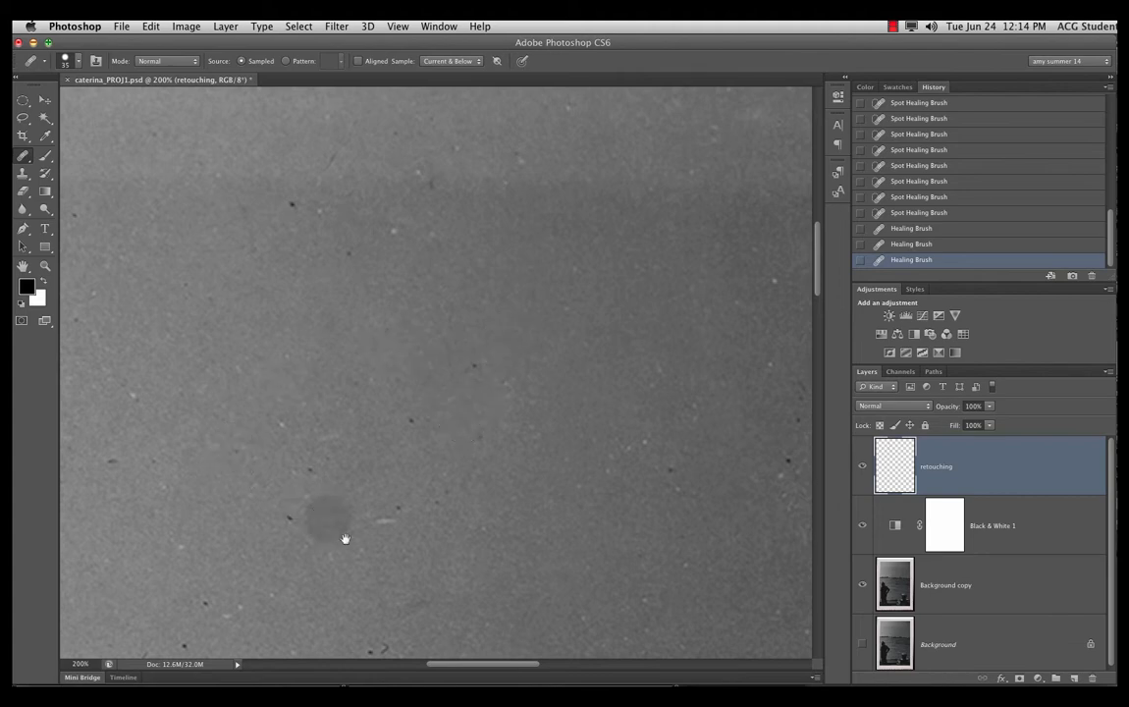
left_click_drag(383, 549, 613, 152)
mouse_move(287, 624)
left_mouse_down()
mouse_move(561, 459)
mouse_move(506, 547)
left_mouse_up()
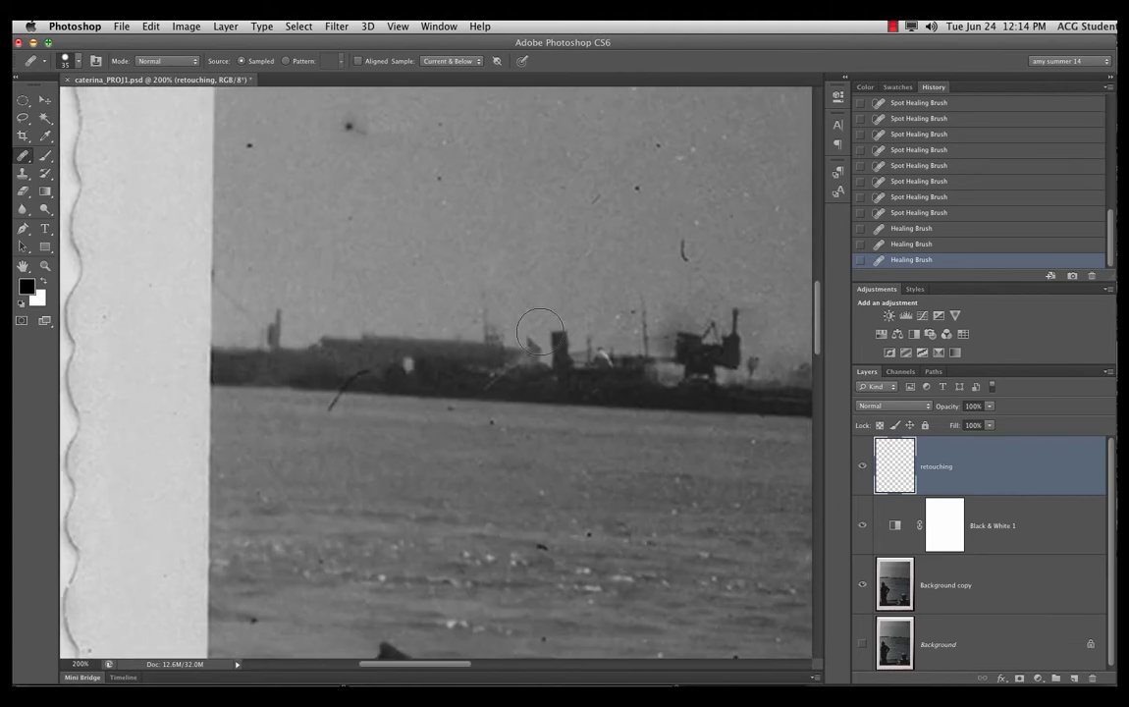
left_click(519, 327, "alt")
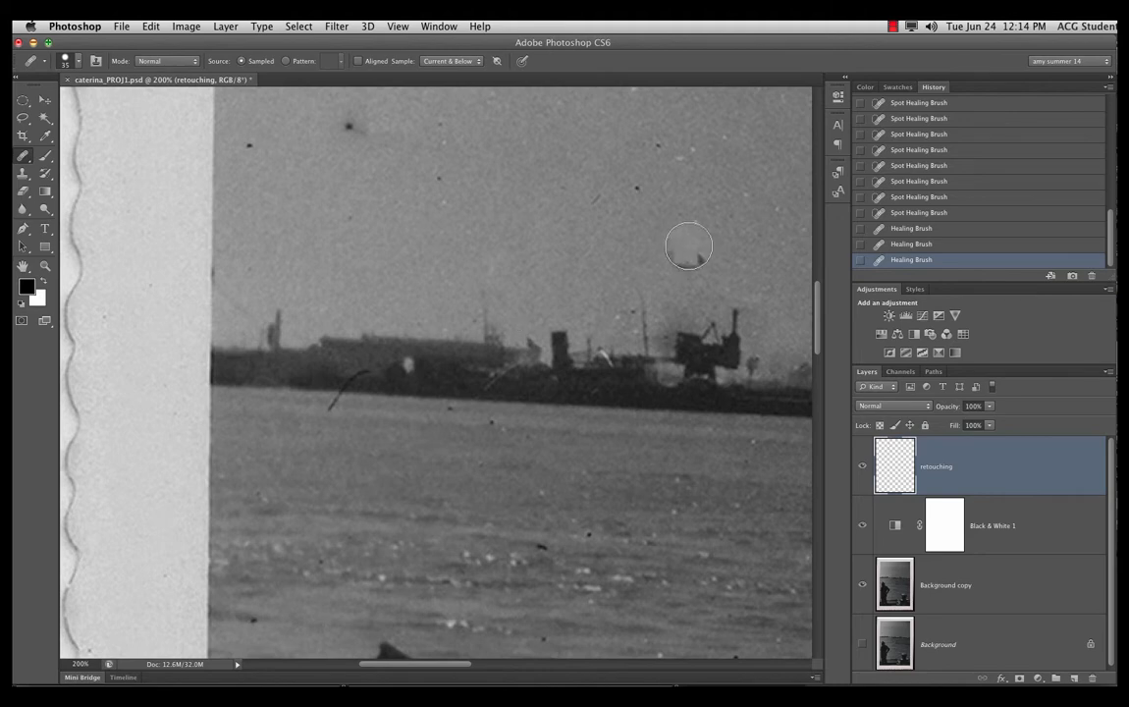
mouse_move(700, 254)
left_mouse_down()
mouse_move(704, 239)
mouse_move(626, 257)
mouse_move(643, 300)
mouse_move(564, 246)
mouse_move(640, 280)
left_mouse_up()
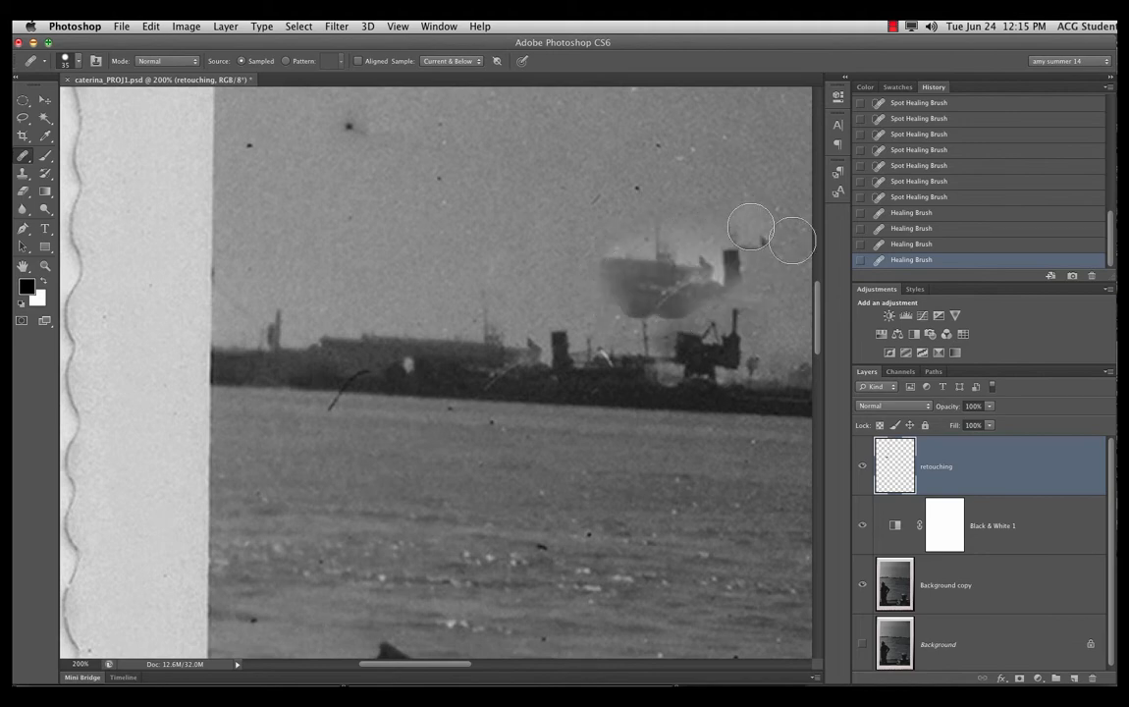
left_click(923, 245)
left_click(929, 230)
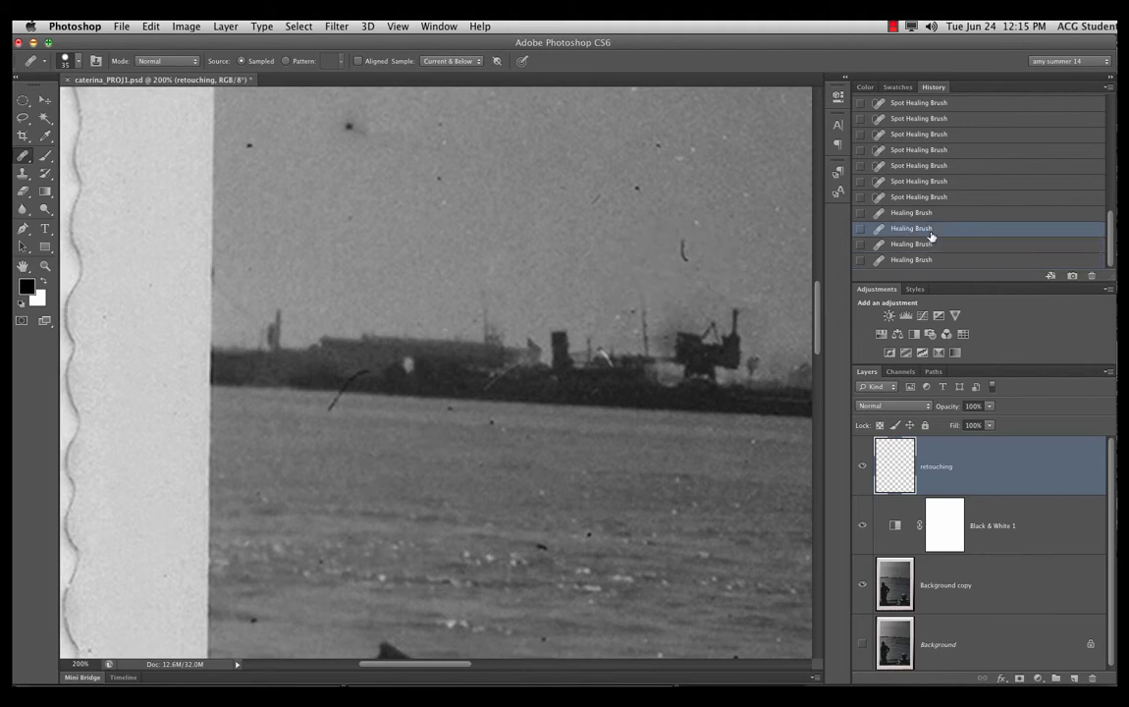
Step back to the first Healing Brush state in the history and turn off Allow Non-Linear History in the History Options
left_click(940, 212)
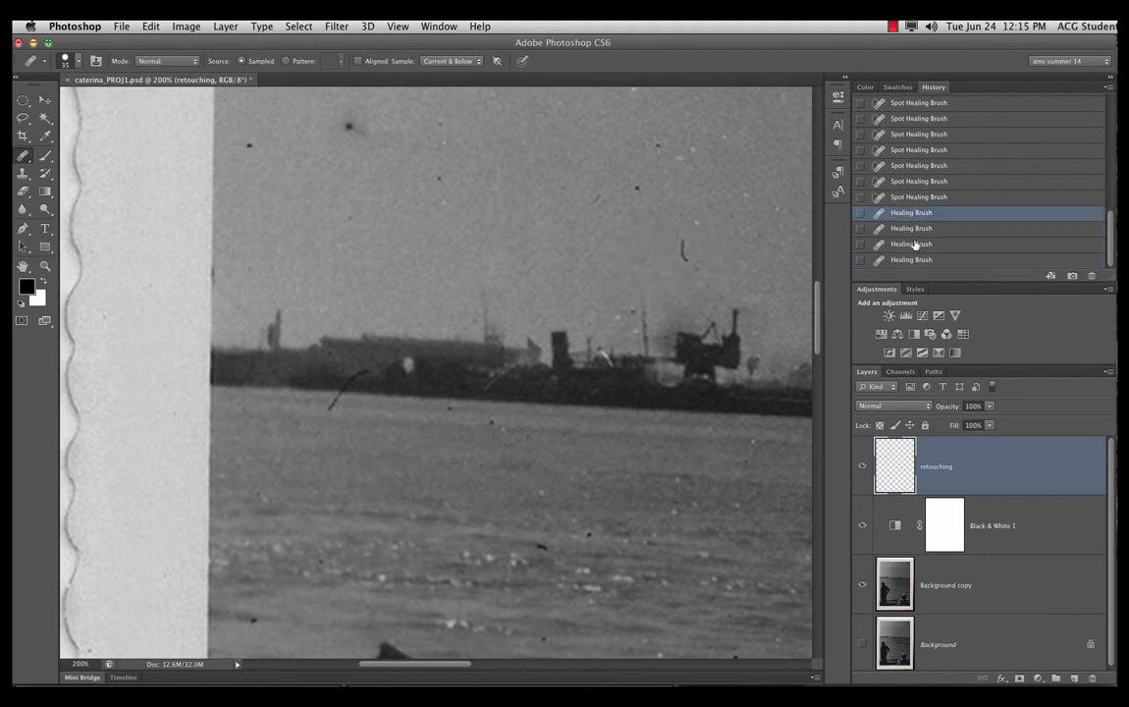
left_click(1106, 86)
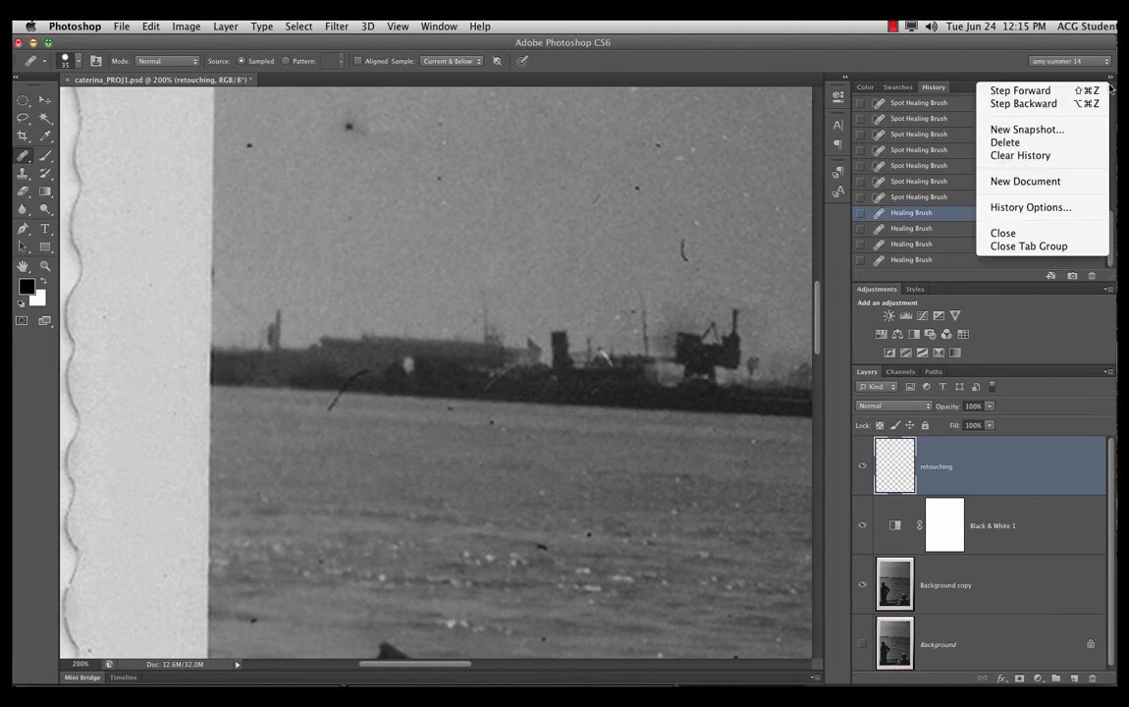
left_click(1030, 200)
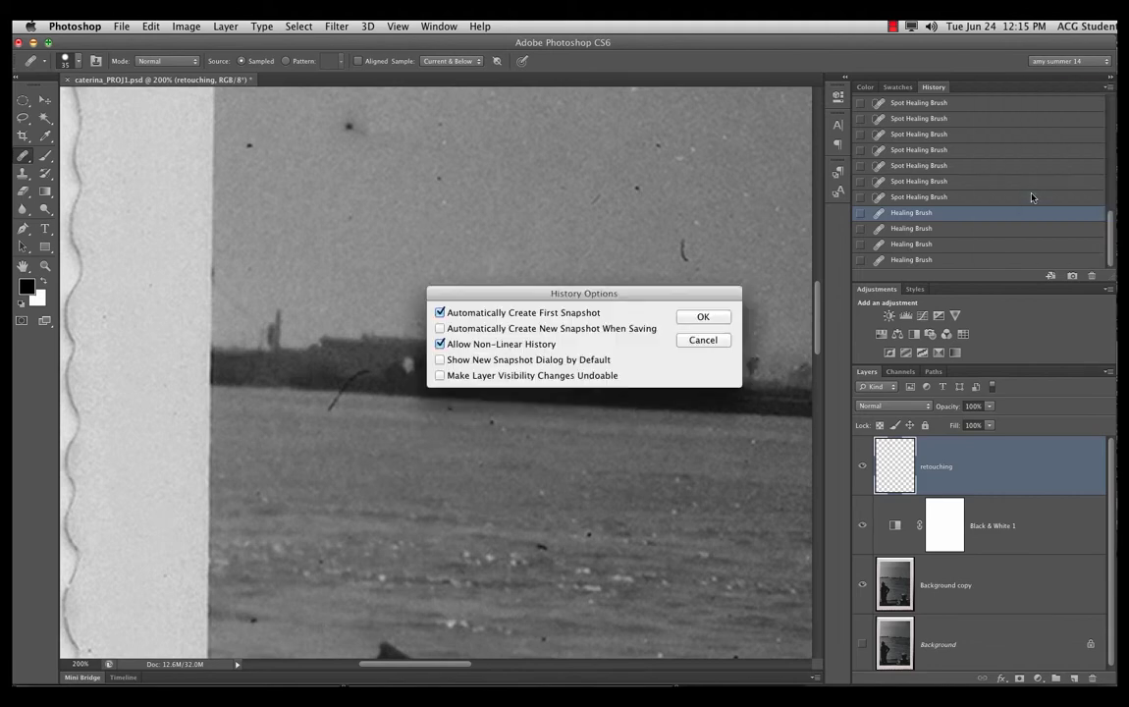
left_click(504, 344)
left_click(702, 316)
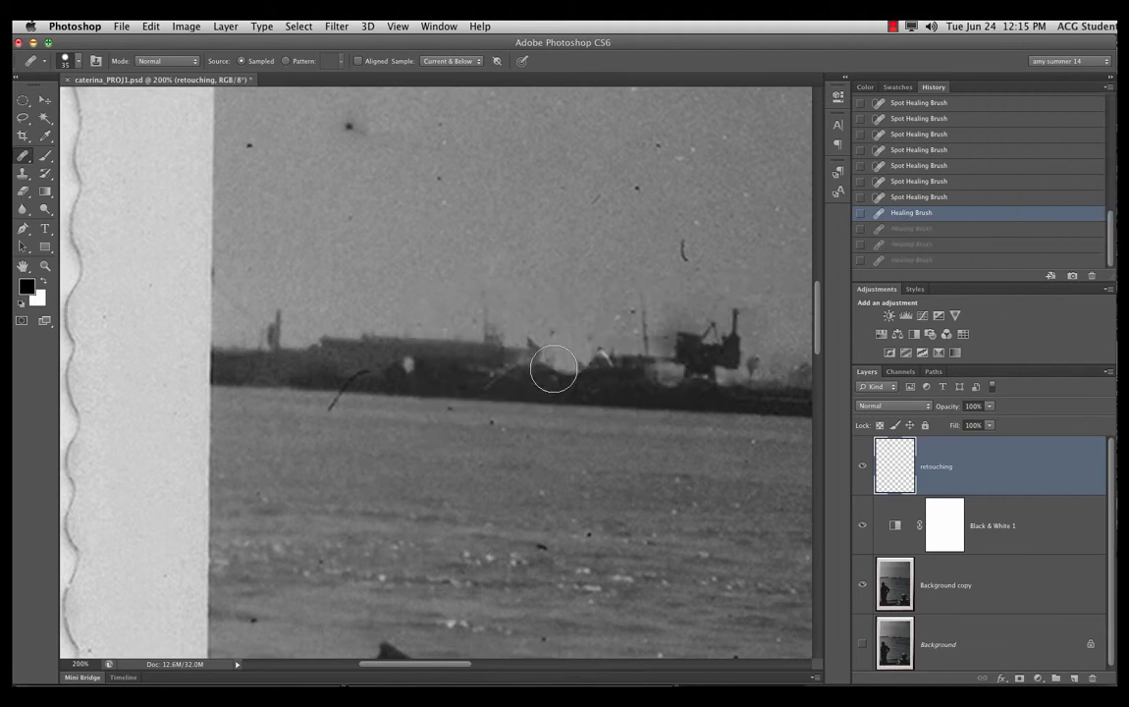
Try painting with the Healing Brush across the boundary between the photo's upper edge and its white border
scroll(428, 371, "up", 10)
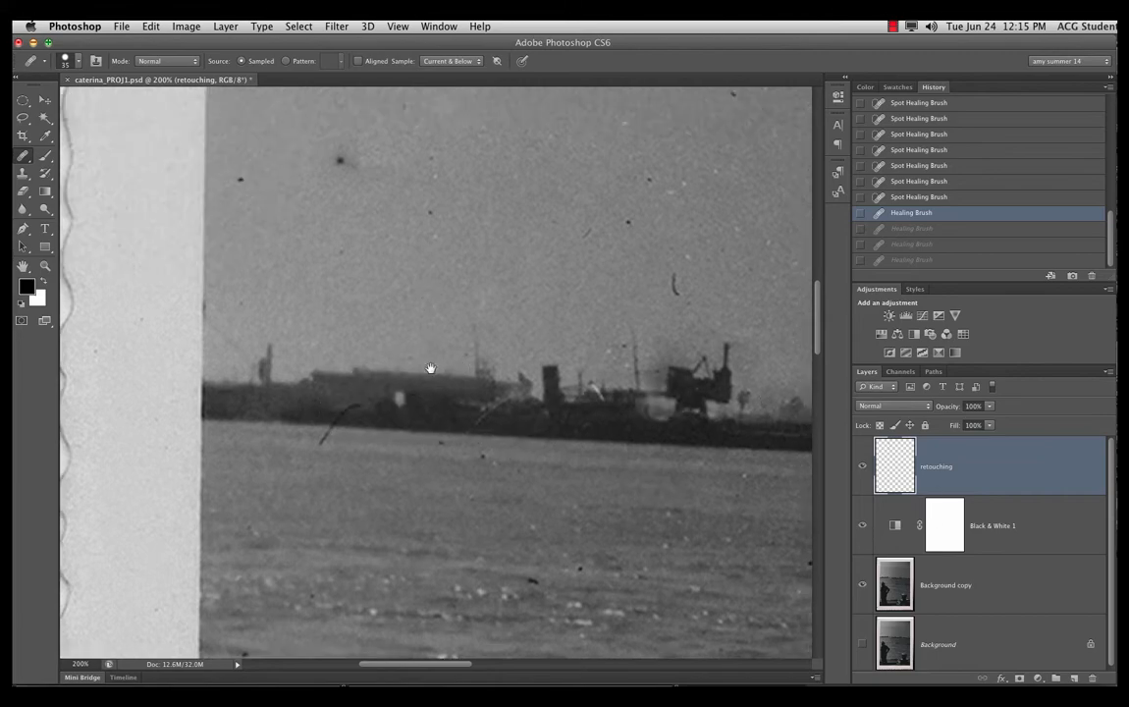
left_click_drag(456, 260, 89, 383)
mouse_move(498, 451)
left_mouse_down()
mouse_move(440, 497)
mouse_move(305, 498)
mouse_move(315, 503)
left_mouse_up()
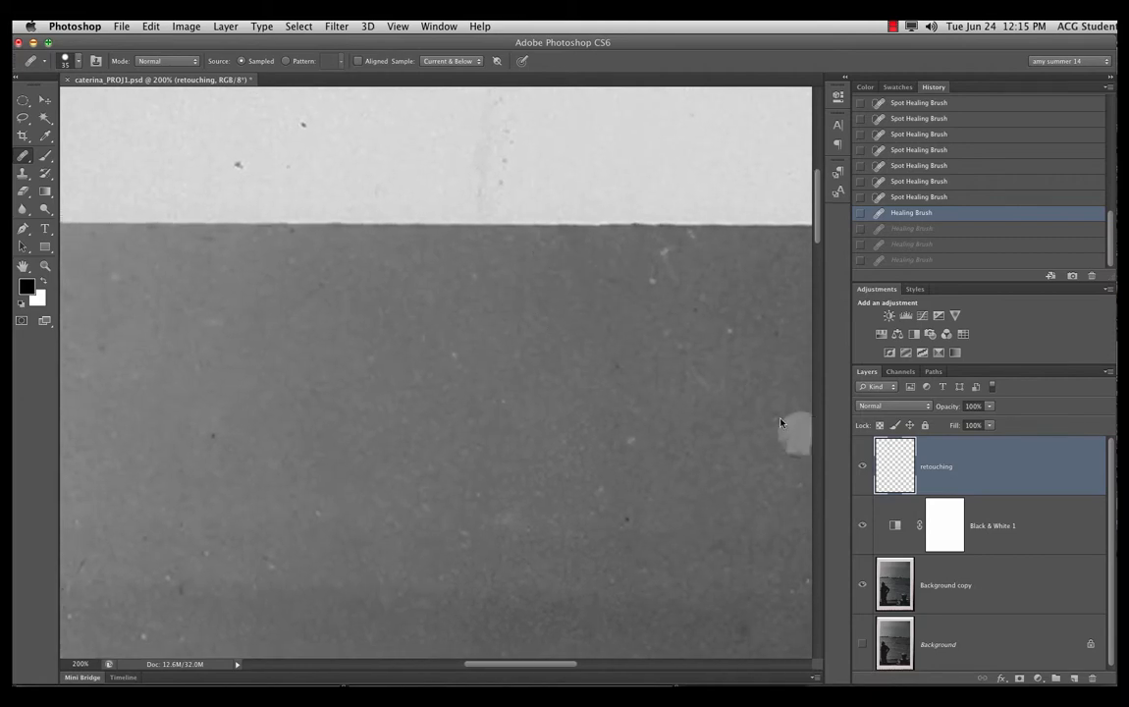
mouse_move(496, 230)
left_mouse_down()
mouse_move(562, 213)
mouse_move(613, 238)
left_mouse_up()
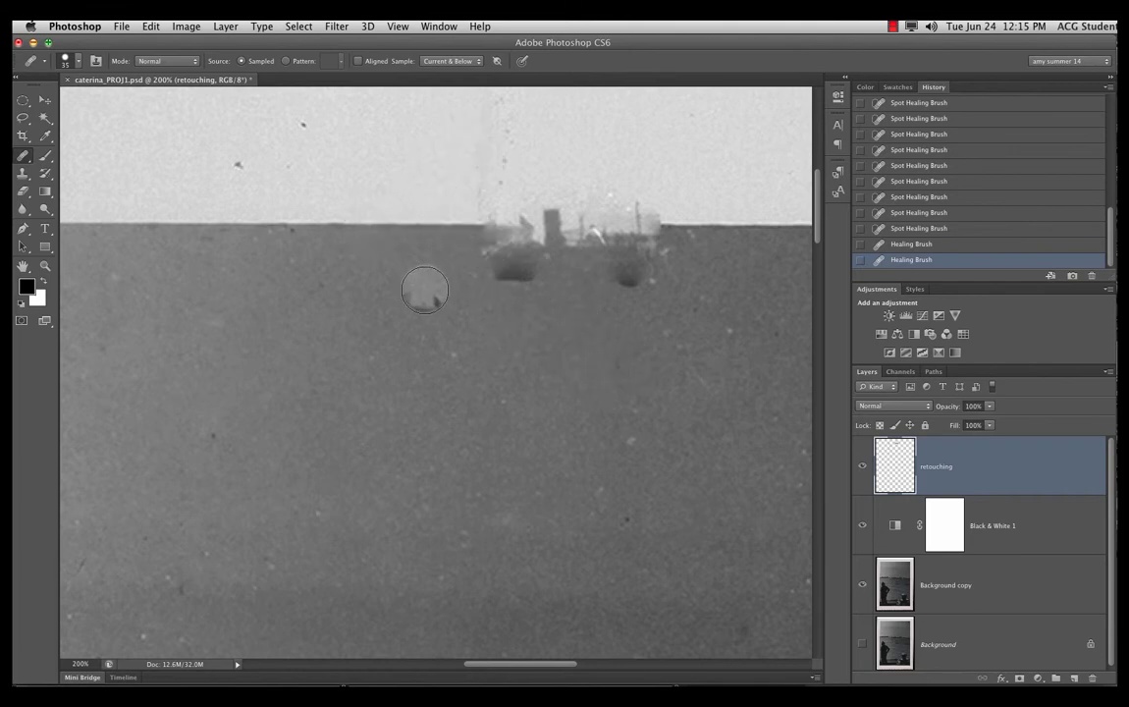
Try to repair the smeared skyline fragments along the photo's upper edge with the Content-Aware Spot Healing Brush
left_click(22, 157)
left_click(96, 154)
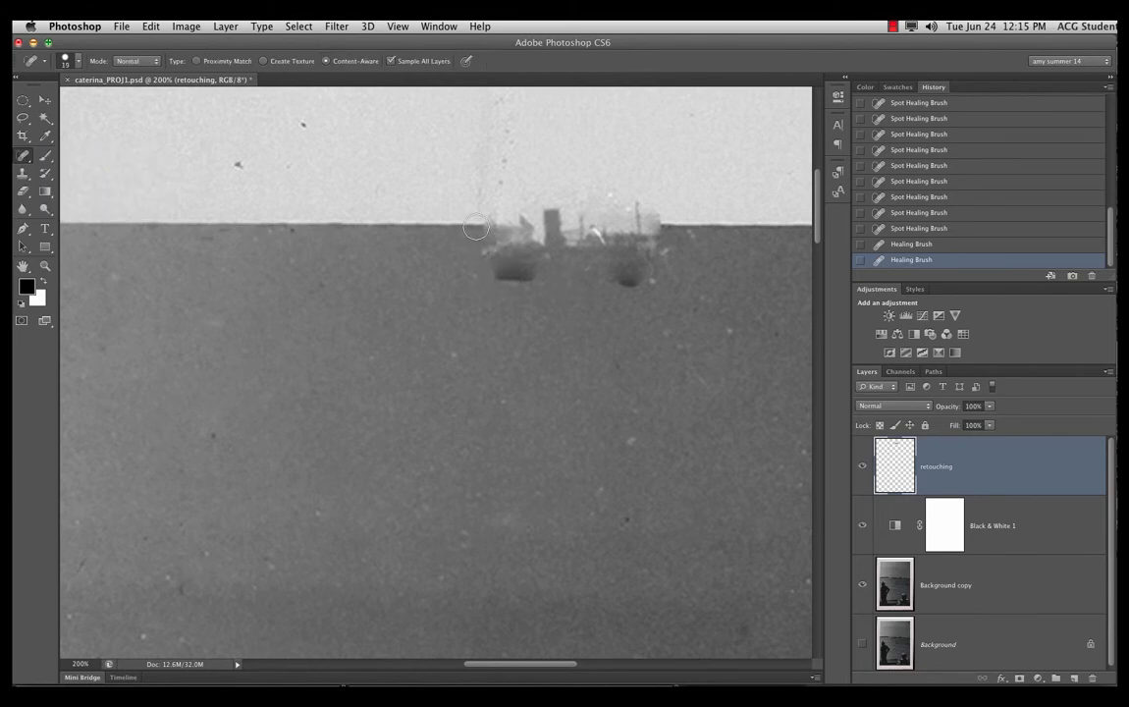
mouse_move(475, 228)
left_mouse_down()
mouse_move(570, 241)
mouse_move(459, 227)
mouse_move(546, 248)
mouse_move(544, 270)
mouse_move(456, 260)
left_mouse_up()
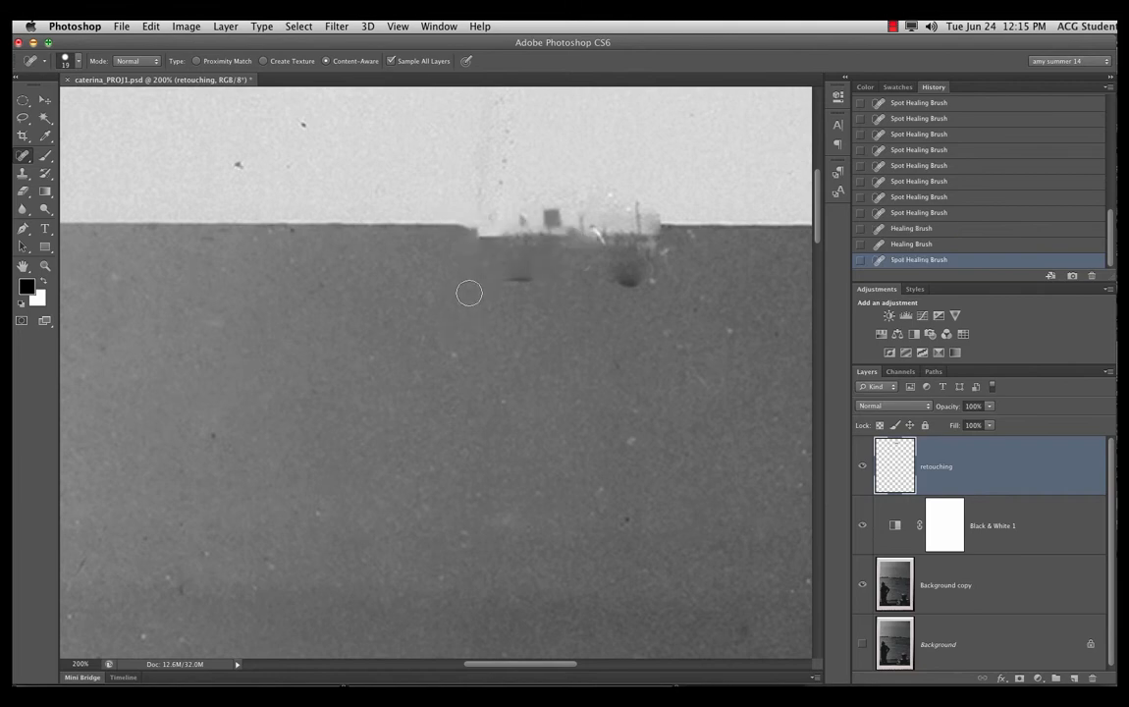
mouse_move(668, 228)
left_mouse_down()
mouse_move(588, 227)
mouse_move(677, 224)
mouse_move(588, 250)
mouse_move(639, 283)
mouse_move(570, 270)
left_mouse_up()
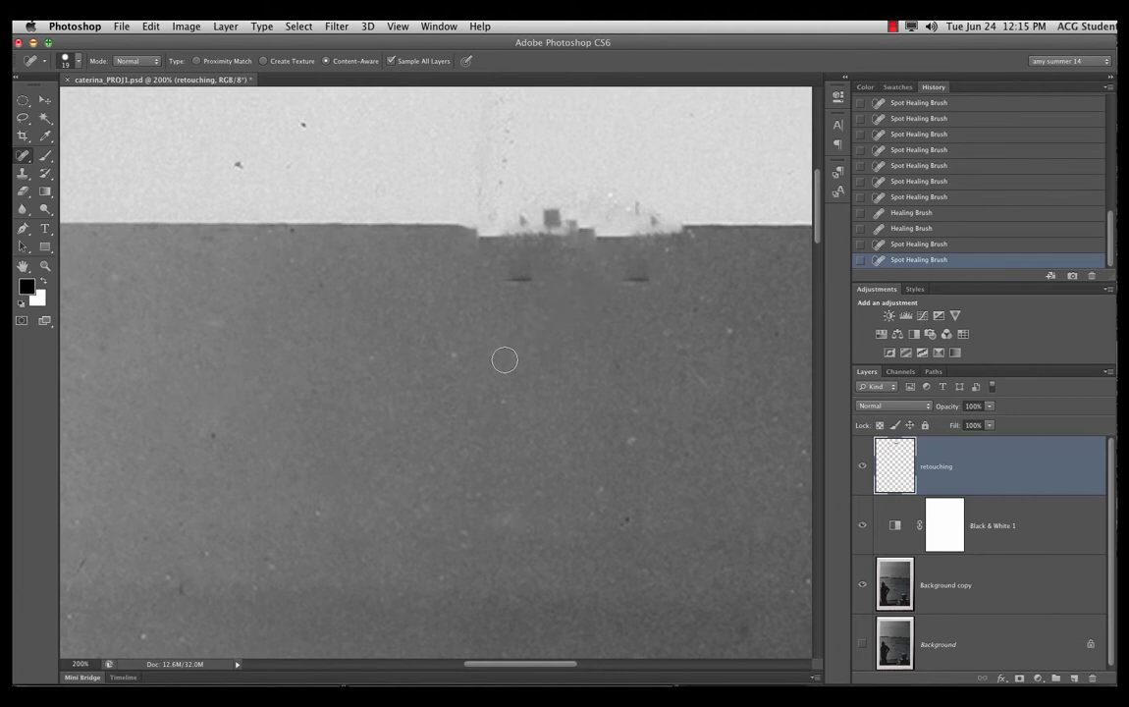
Set the Clone Stamp to sample Current & Below and enlarge its brush to size 80
left_click(25, 174)
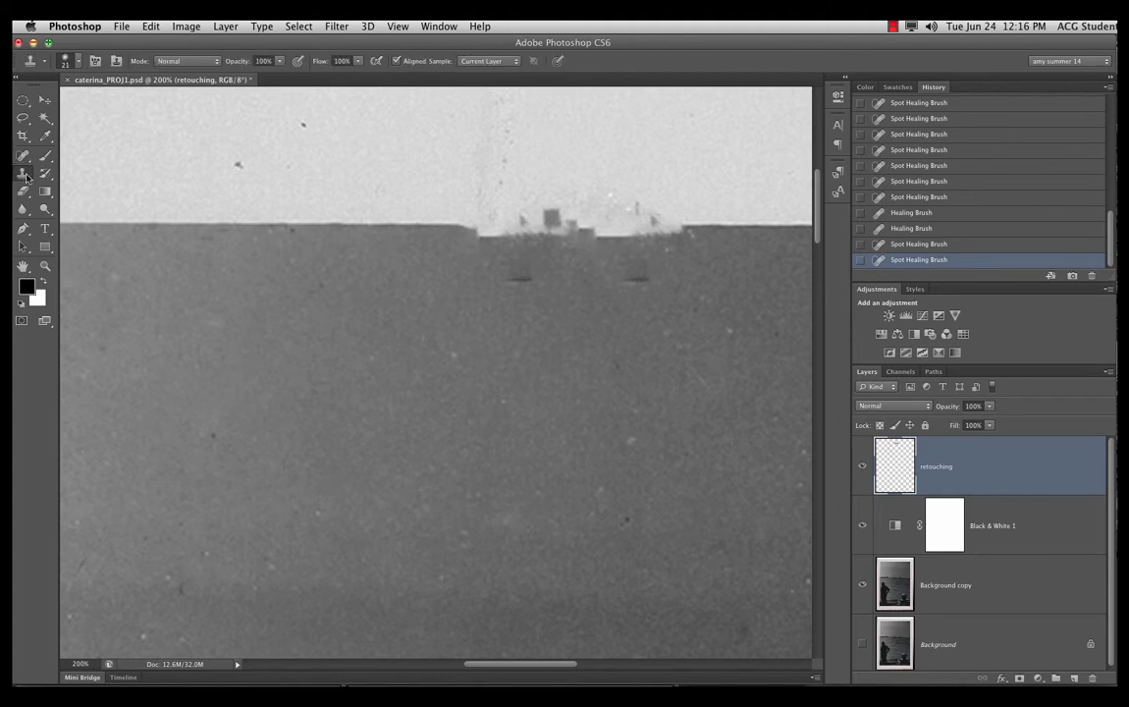
left_click(70, 171)
left_click(512, 63)
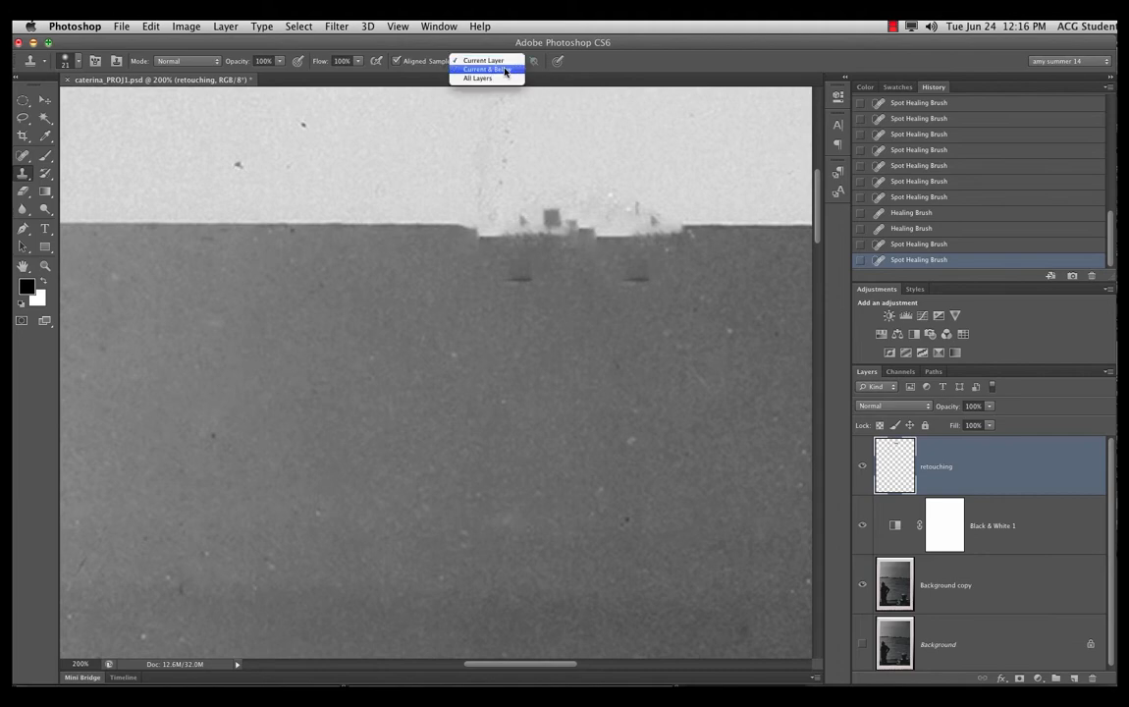
left_click(508, 71)
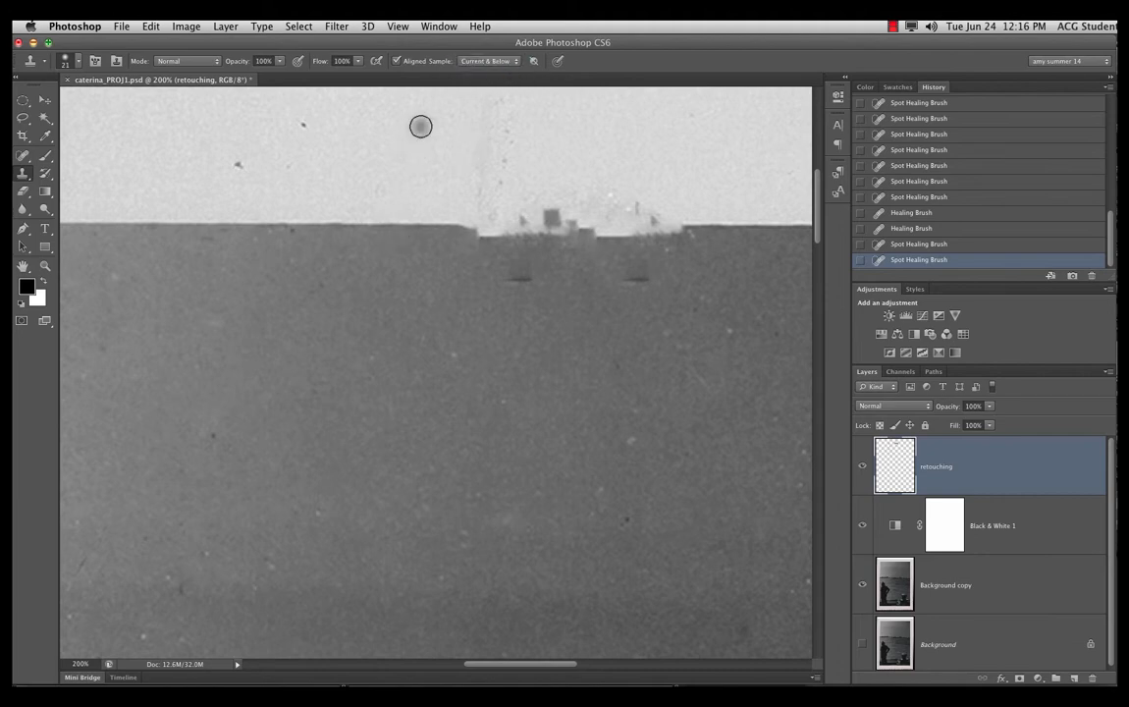
key("bracketright")
key("bracketright")
key("bracketright")
key("bracketright")
key("bracketright")
key("bracketright")
key("bracketright")
key("bracketright")
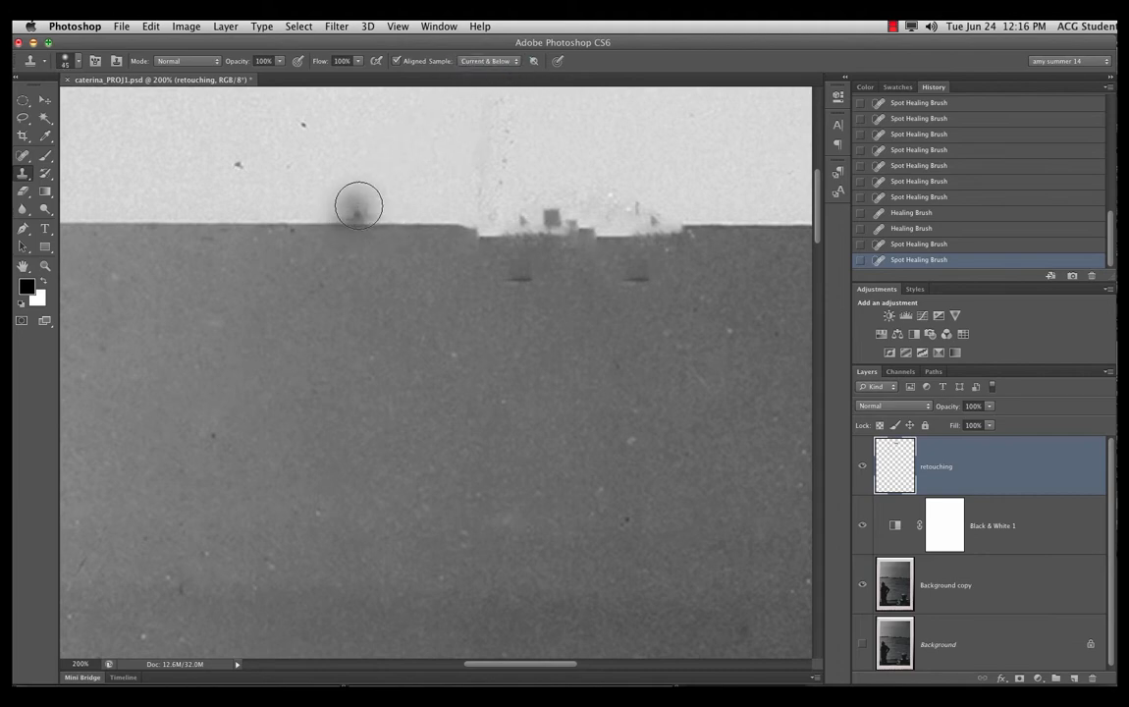
key("bracketright")
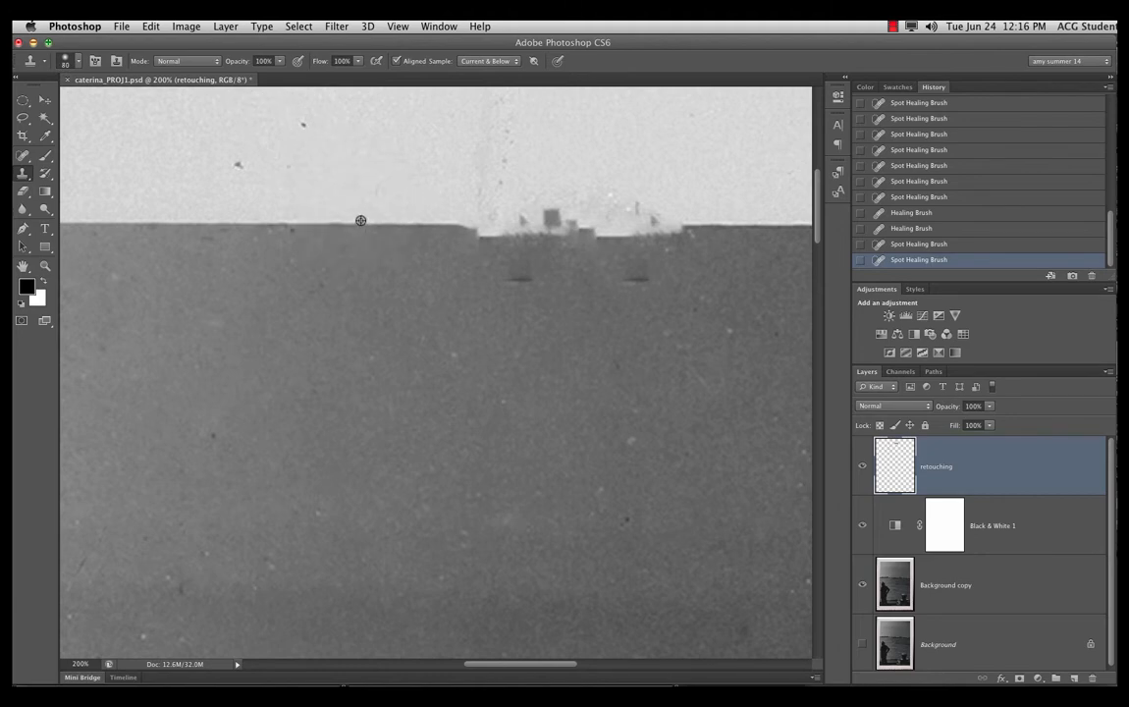
Sample the intact part of the photo's upper edge and clone it over the left half of the damaged stretch
left_click(362, 225, "alt")
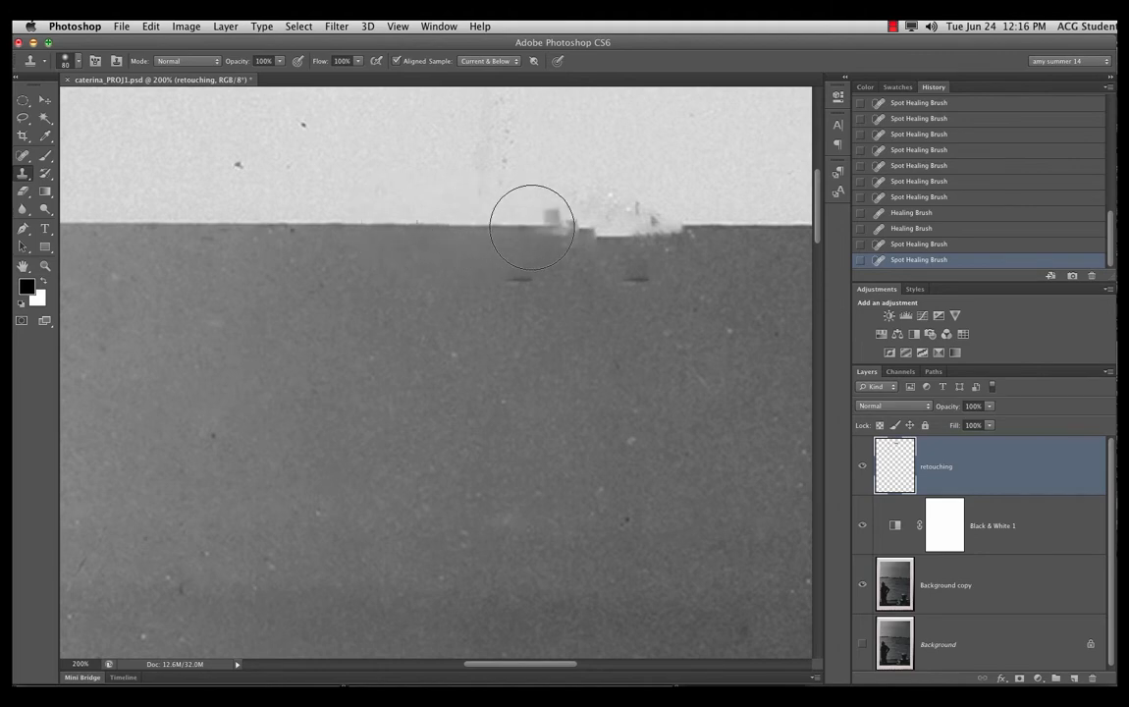
left_click(530, 216)
left_click(534, 226)
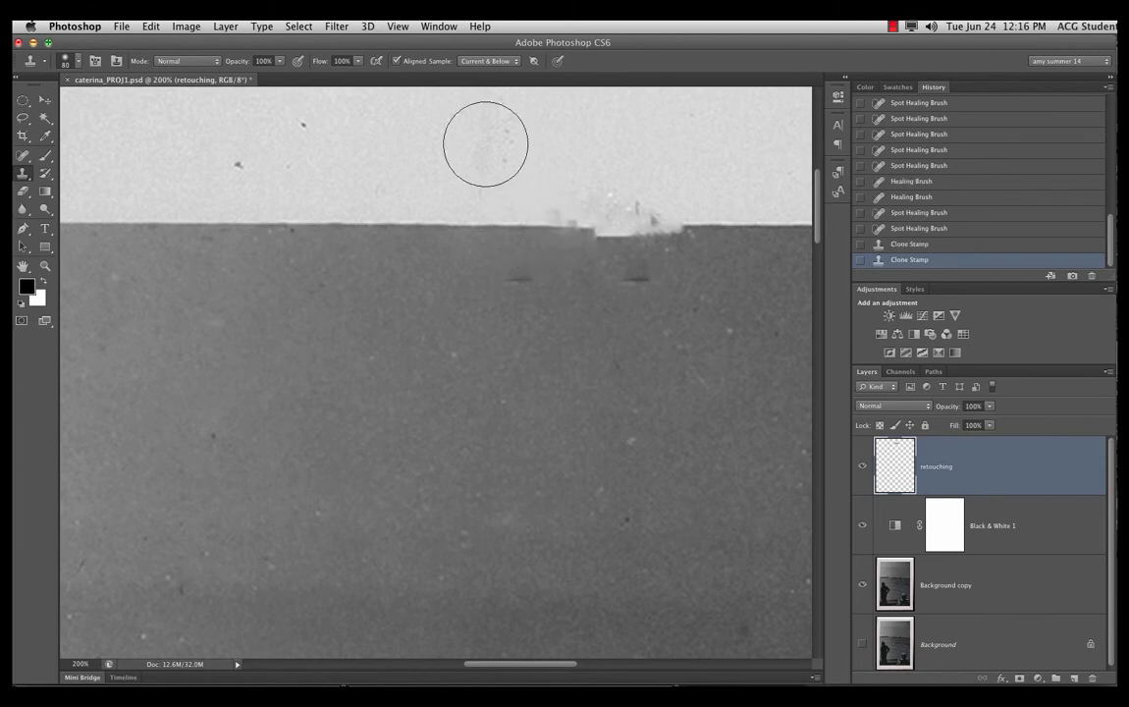
Clone along the rest of the damaged edge with the sample set to Current Layer, and revert the last stroke
left_click(509, 61)
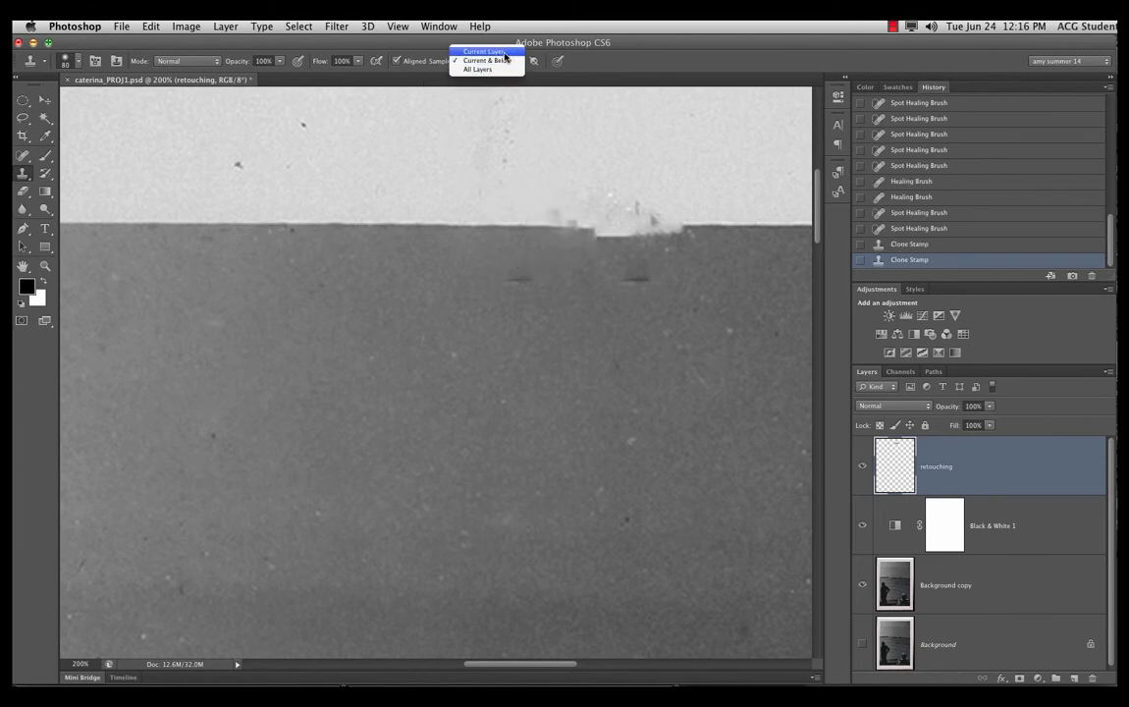
left_click(453, 46)
left_click(581, 211)
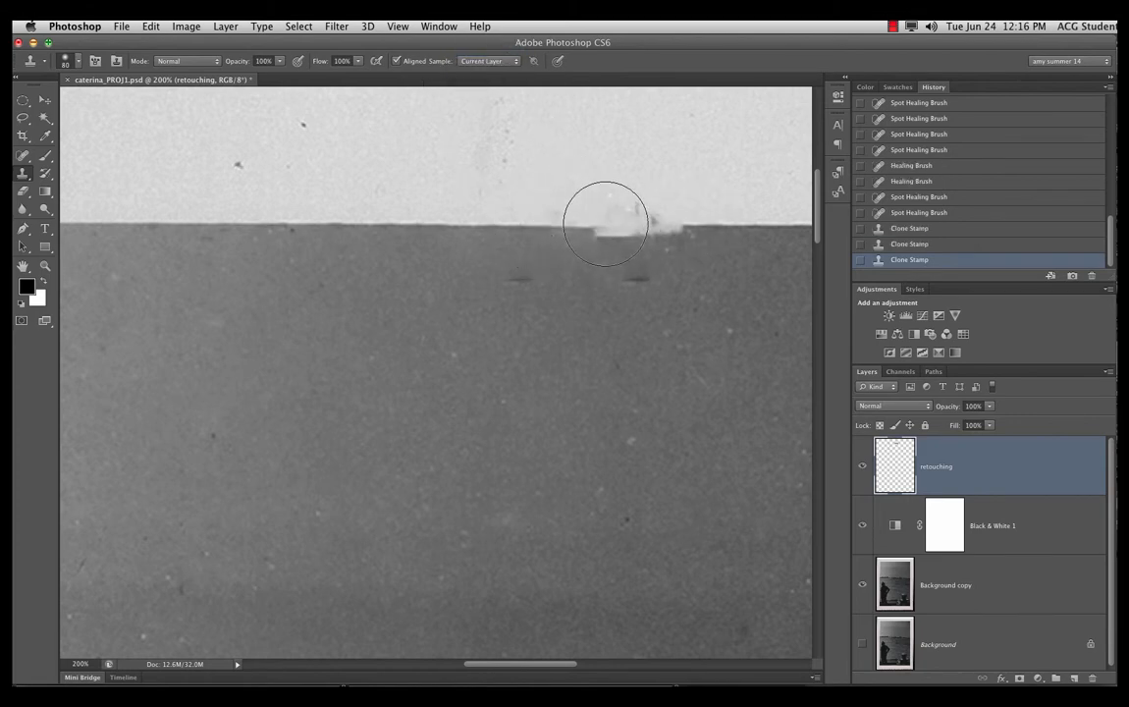
left_click(618, 218)
left_click(680, 163)
left_click(708, 186)
left_click(685, 265)
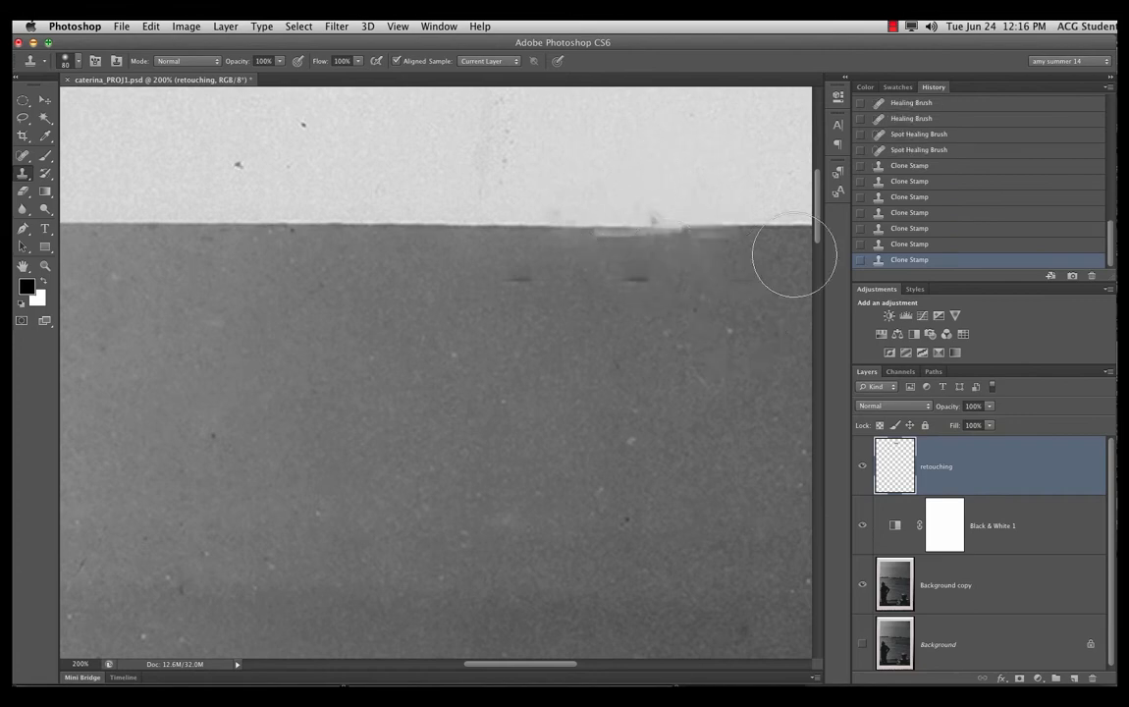
left_click(919, 245)
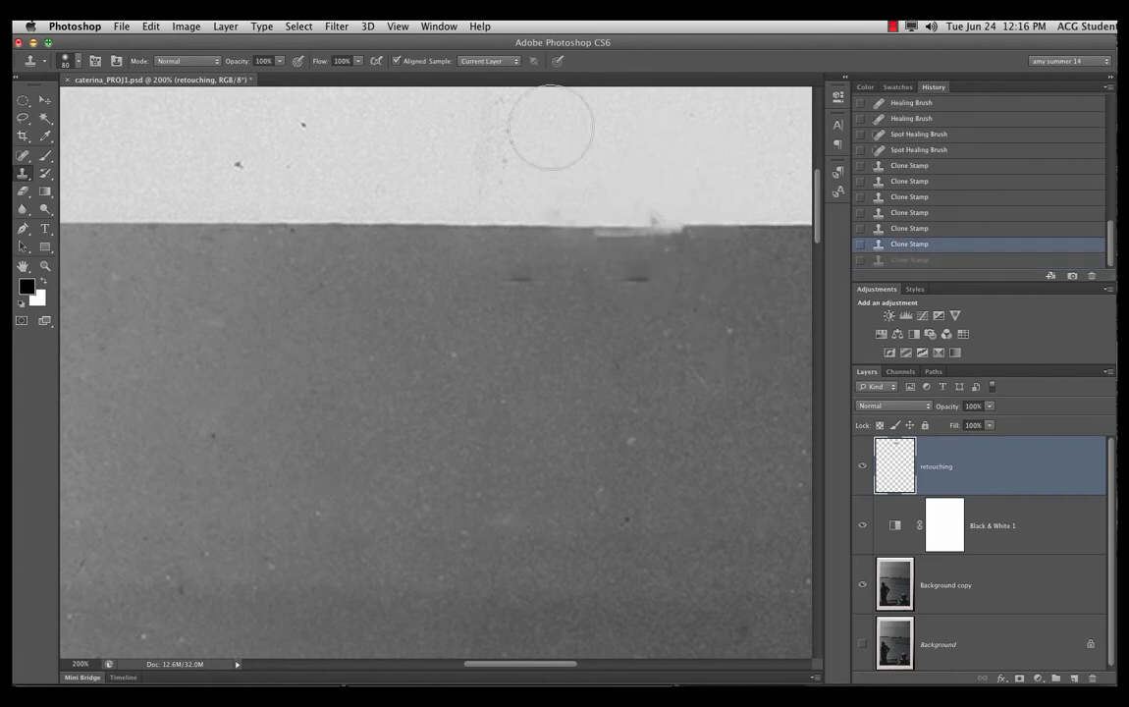
Switch sampling back to Current & Below and clone the clean edge right of the damage over the remaining broken edge
left_click(516, 63)
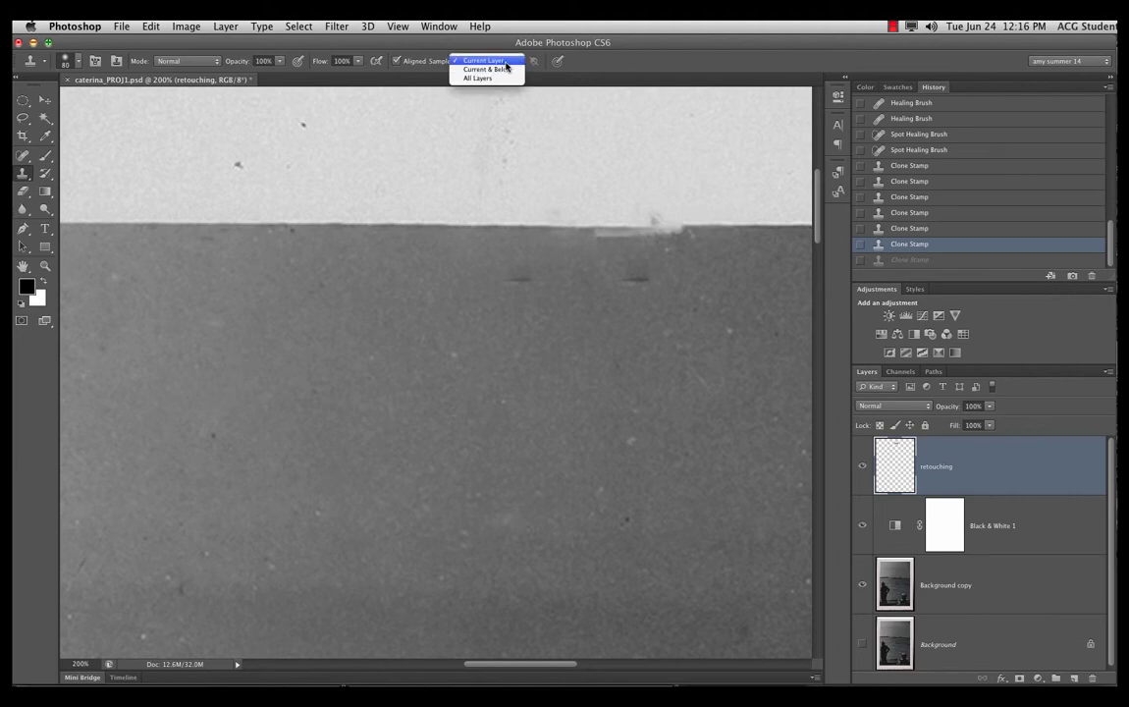
left_click(511, 68)
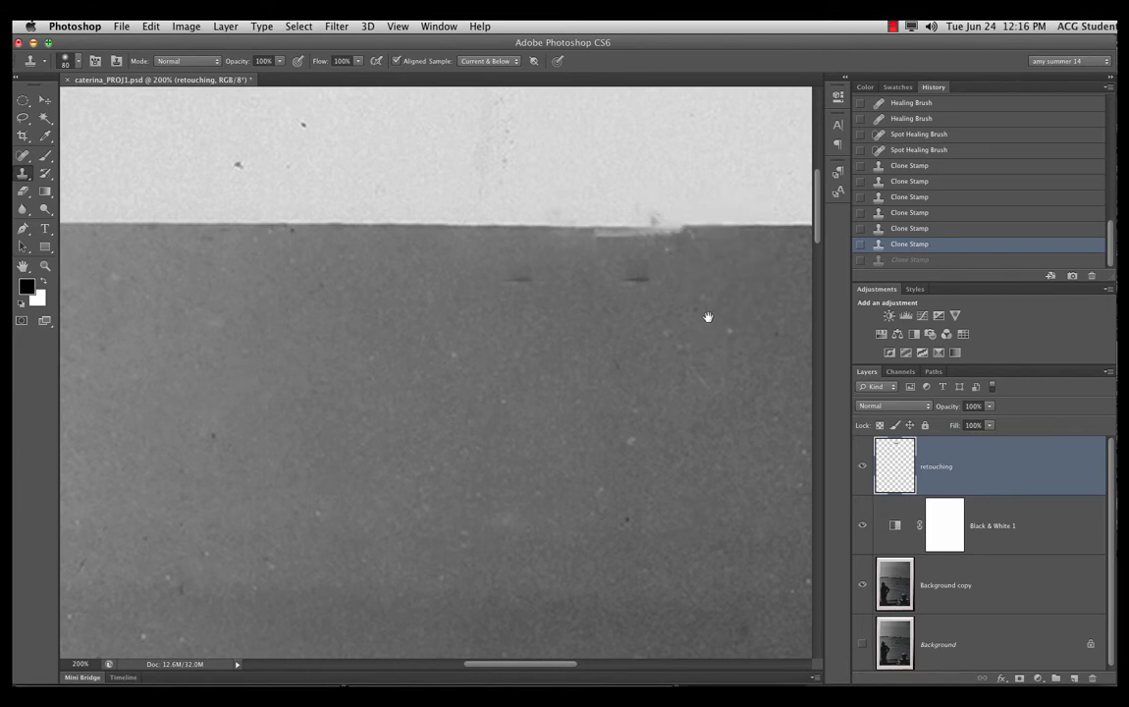
left_click_drag(708, 315, 579, 320)
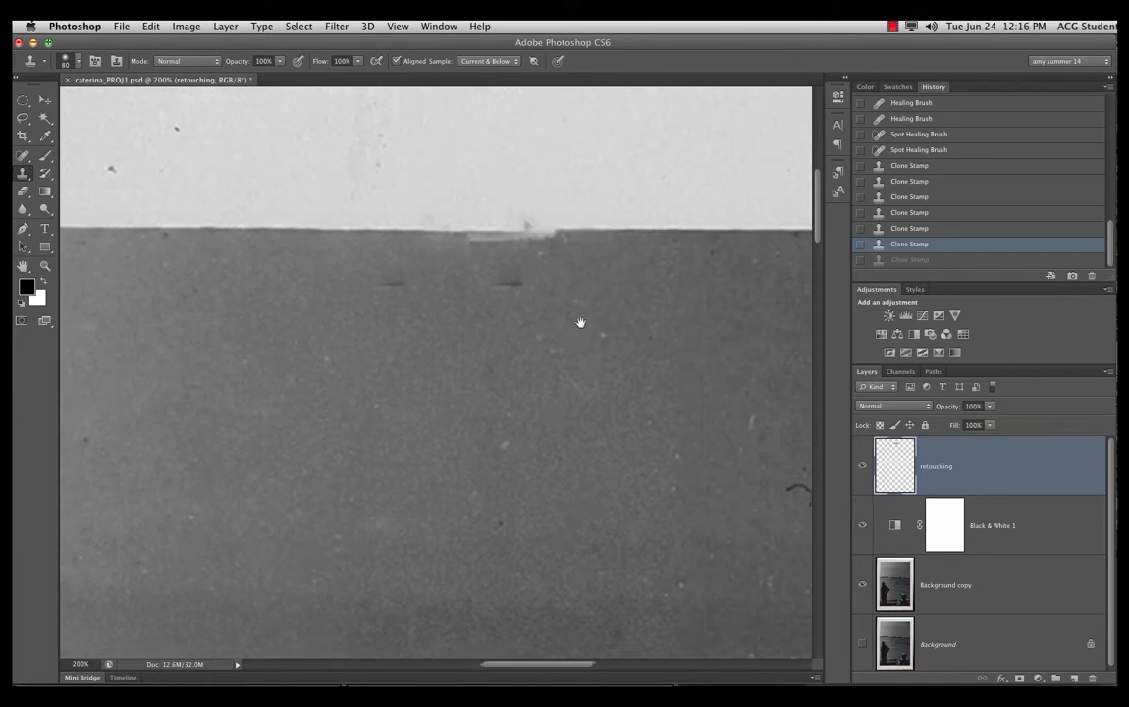
left_click(708, 229, "alt")
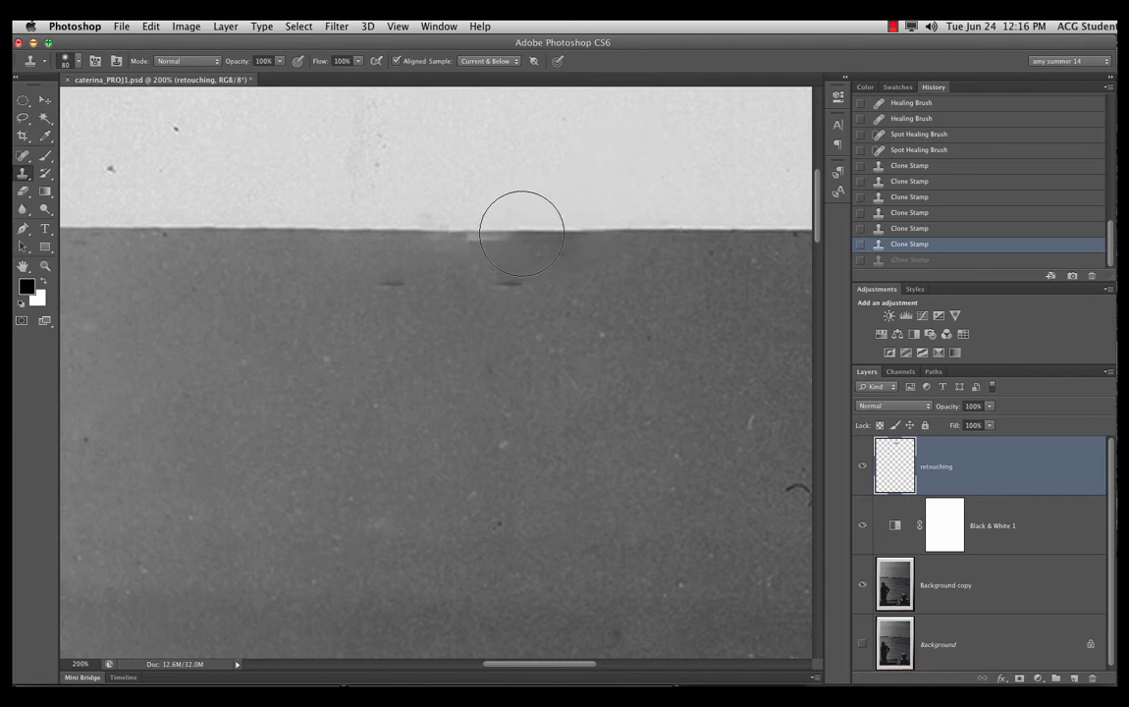
left_click(476, 228)
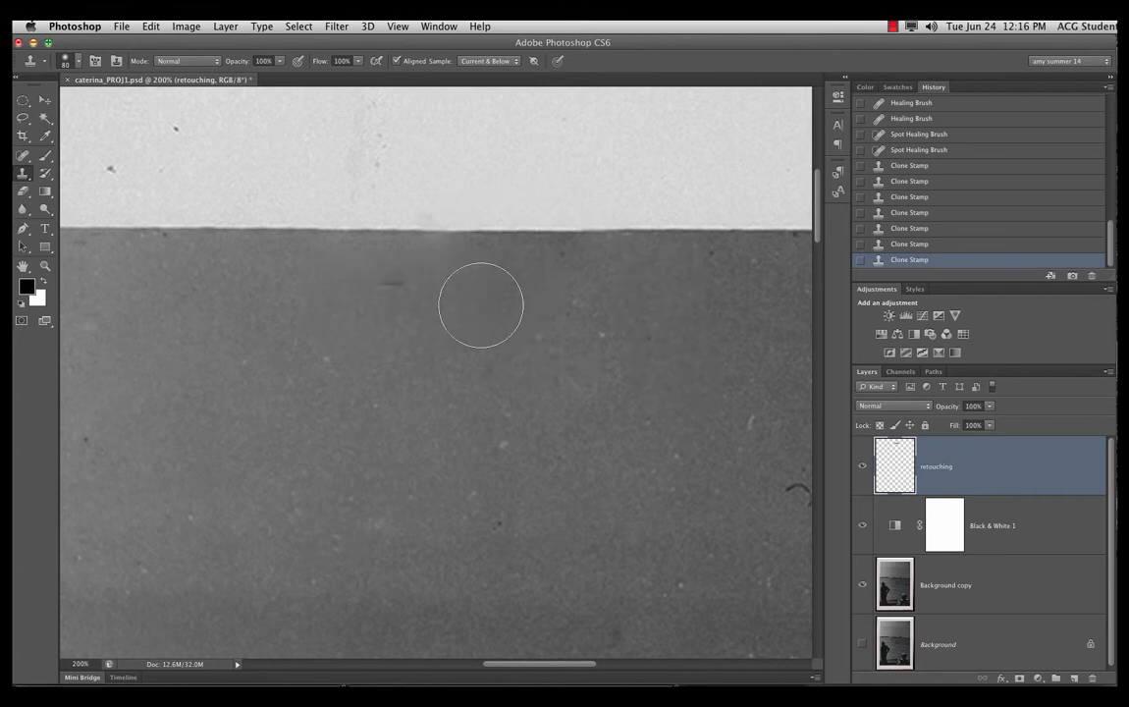
Reduce the Clone Stamp brush to size 50 and clone over the leftover dark smudges just below the photo's upper edge
key("bracketleft")
key("bracketleft")
key("bracketleft")
left_click(507, 285)
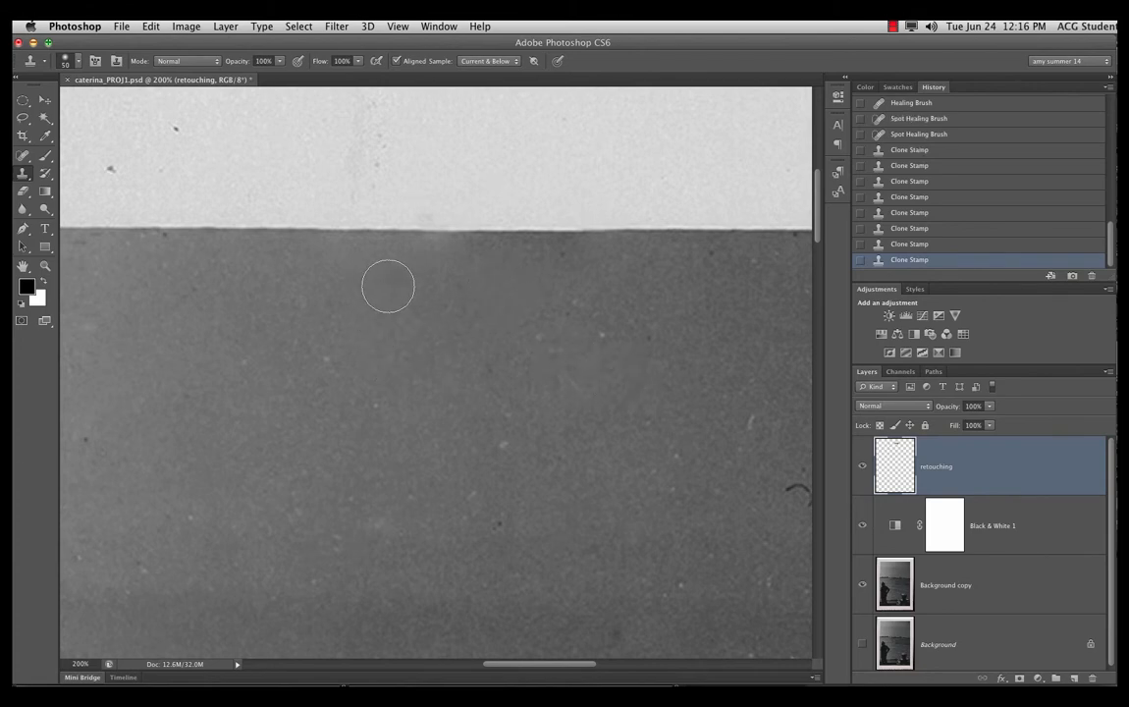
left_click(385, 283)
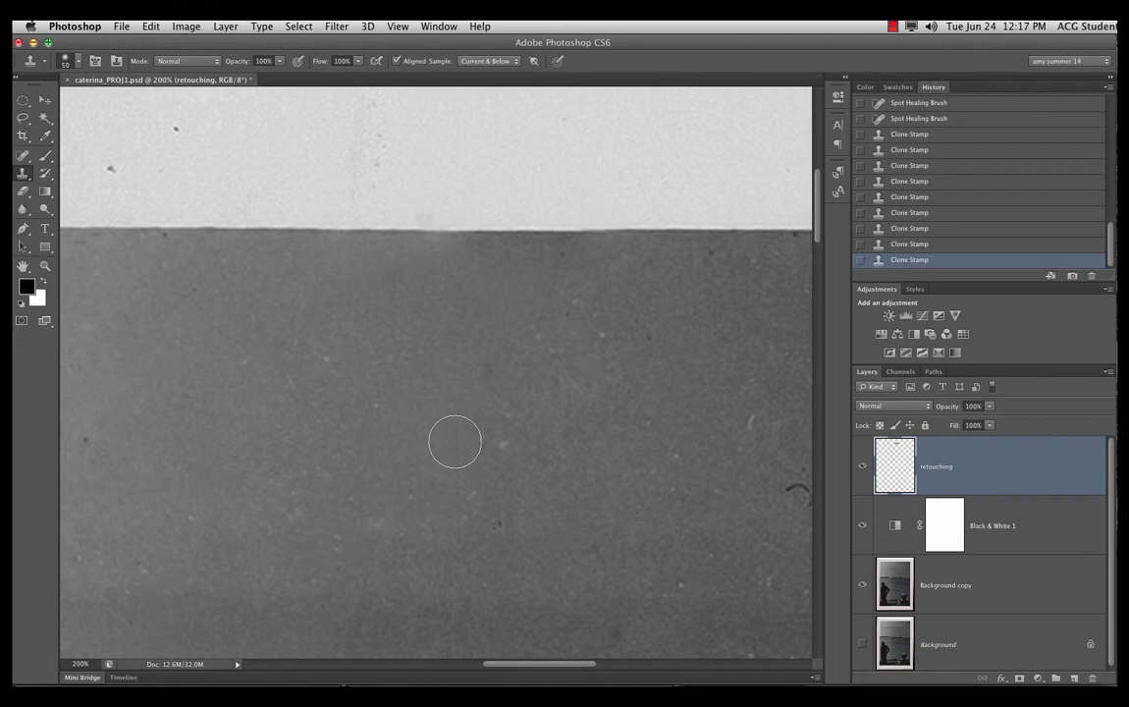
Outline the largest dark speck in the upper sky with the Patch tool and try to patch it on the retouching layer
key("super+minus")
key("super+minus")
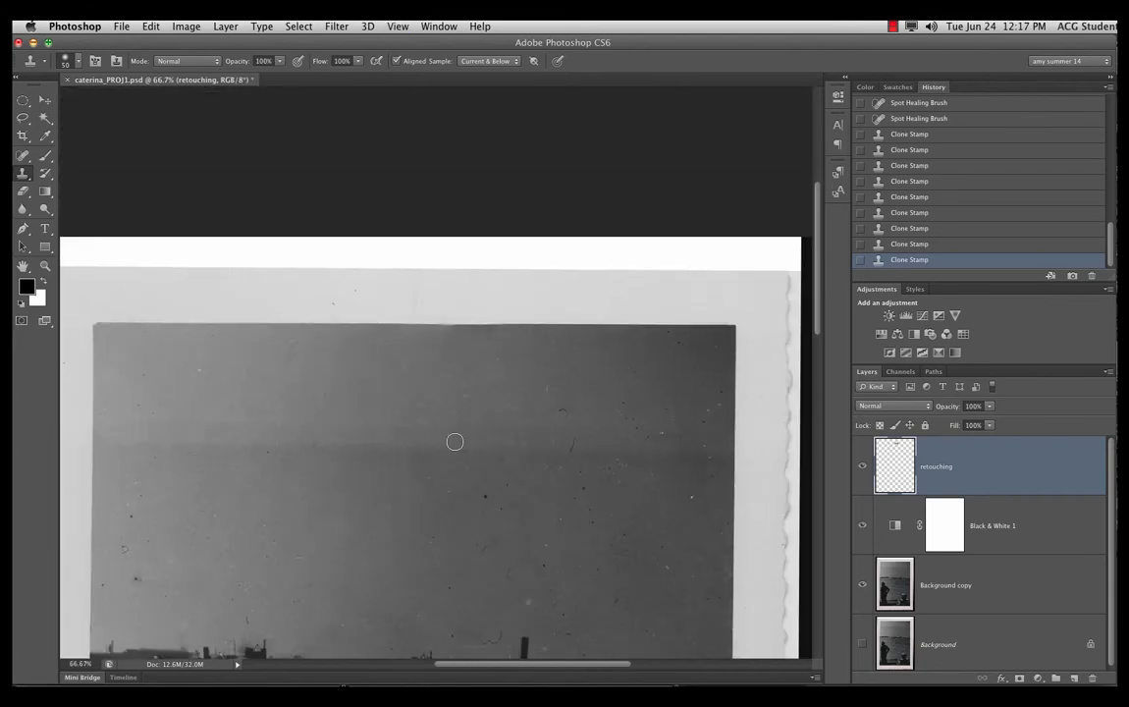
left_click_drag(389, 509, 402, 418)
left_click(23, 155)
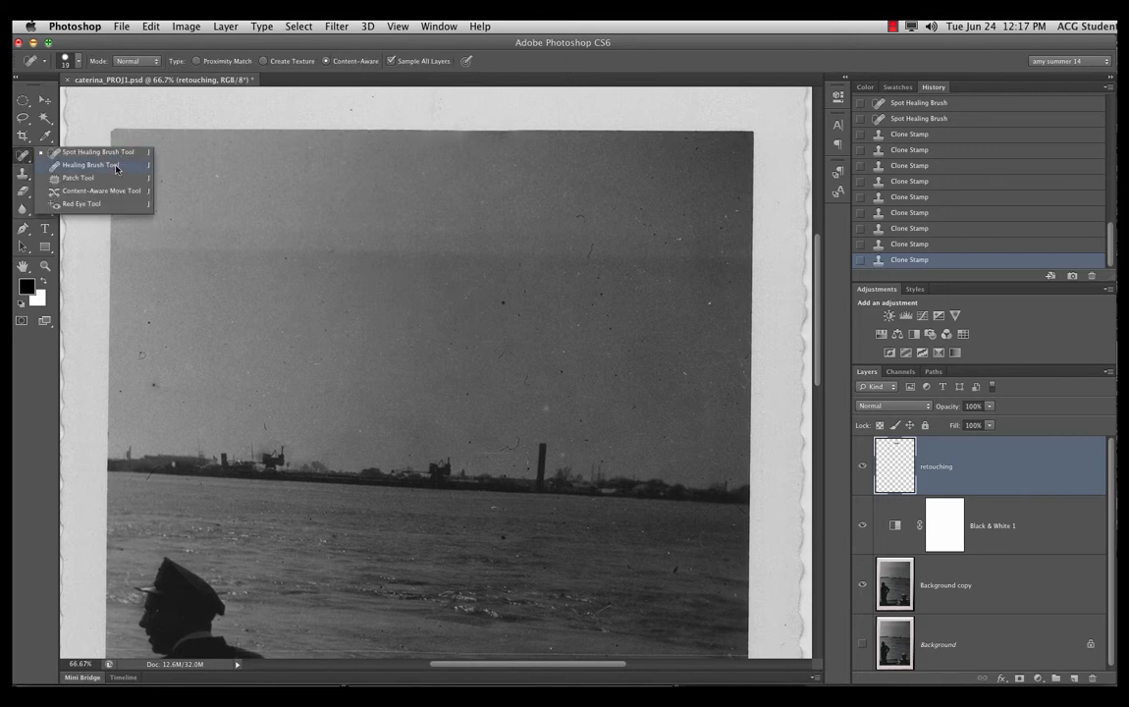
left_click(79, 178)
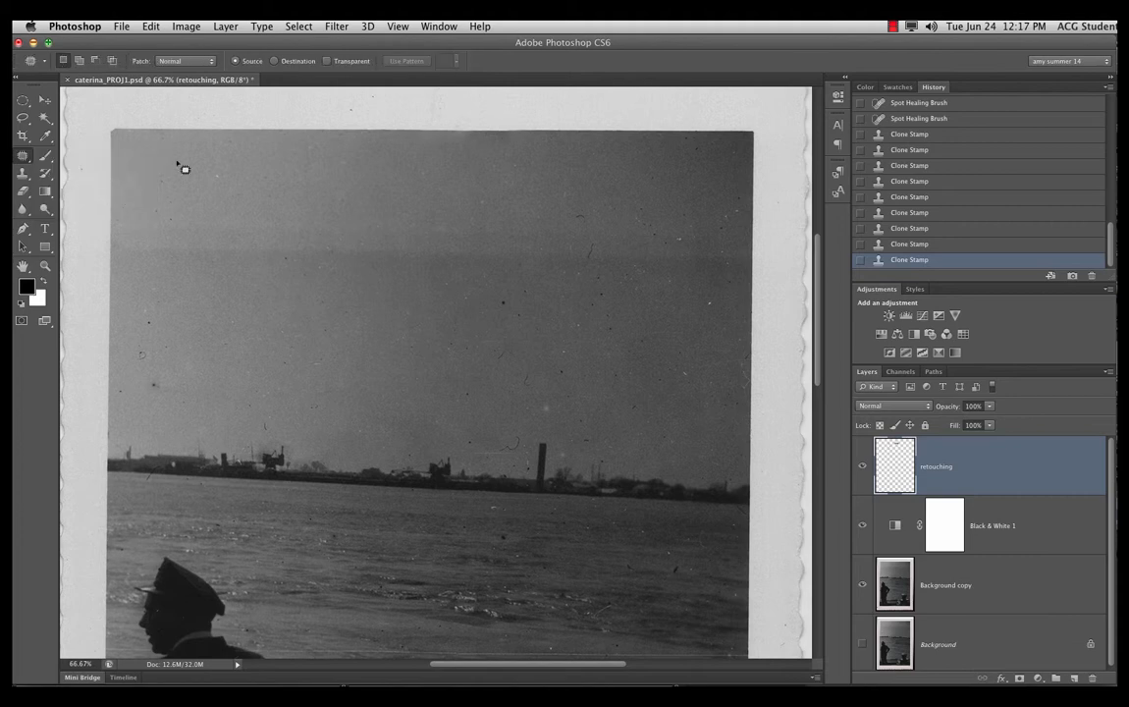
key("super+plus")
key("super+plus")
key("super+plus")
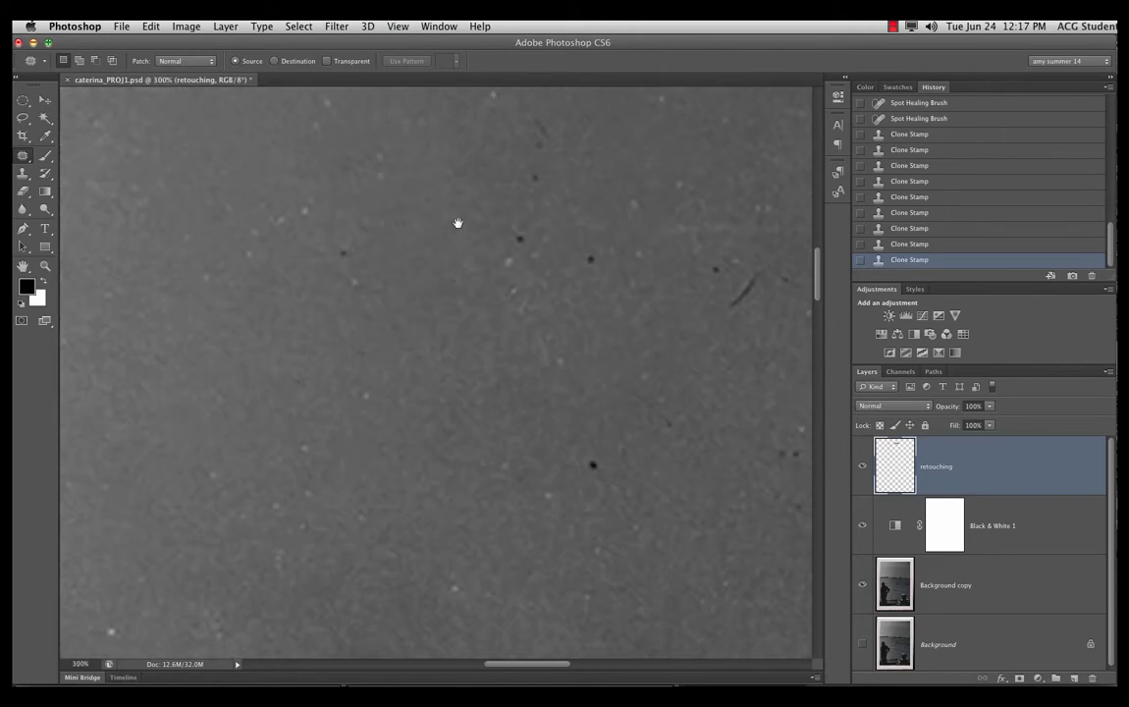
left_click_drag(456, 222, 278, 426)
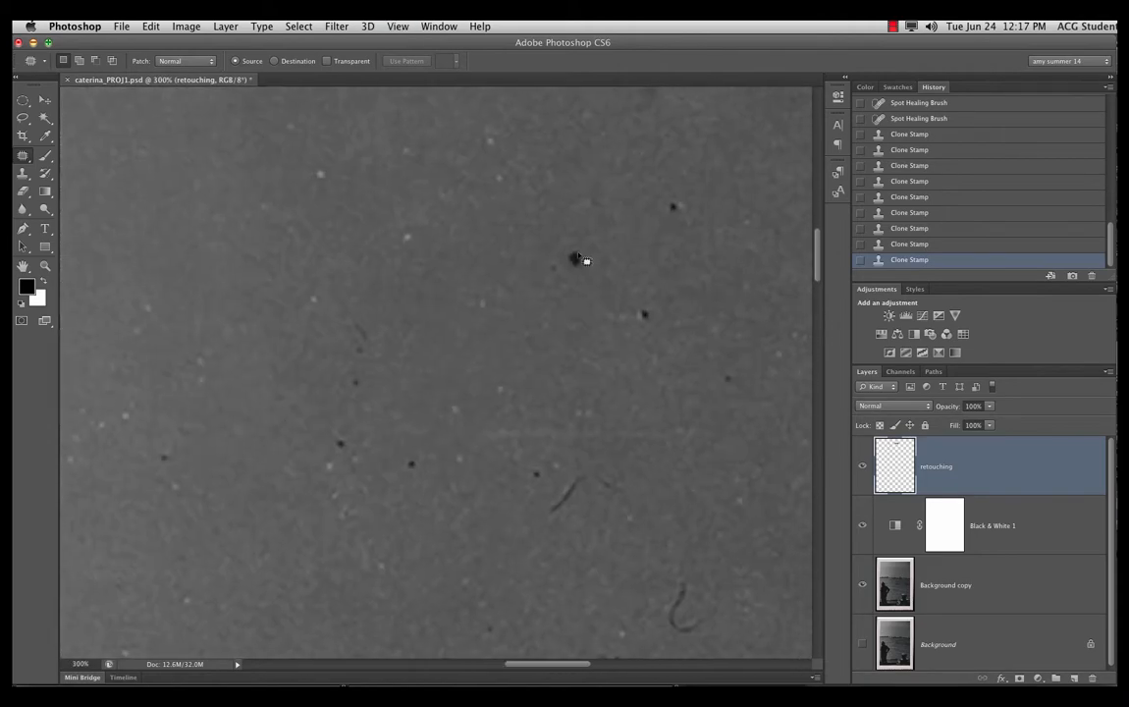
mouse_move(543, 257)
left_mouse_down()
mouse_move(588, 285)
mouse_move(643, 268)
left_mouse_up()
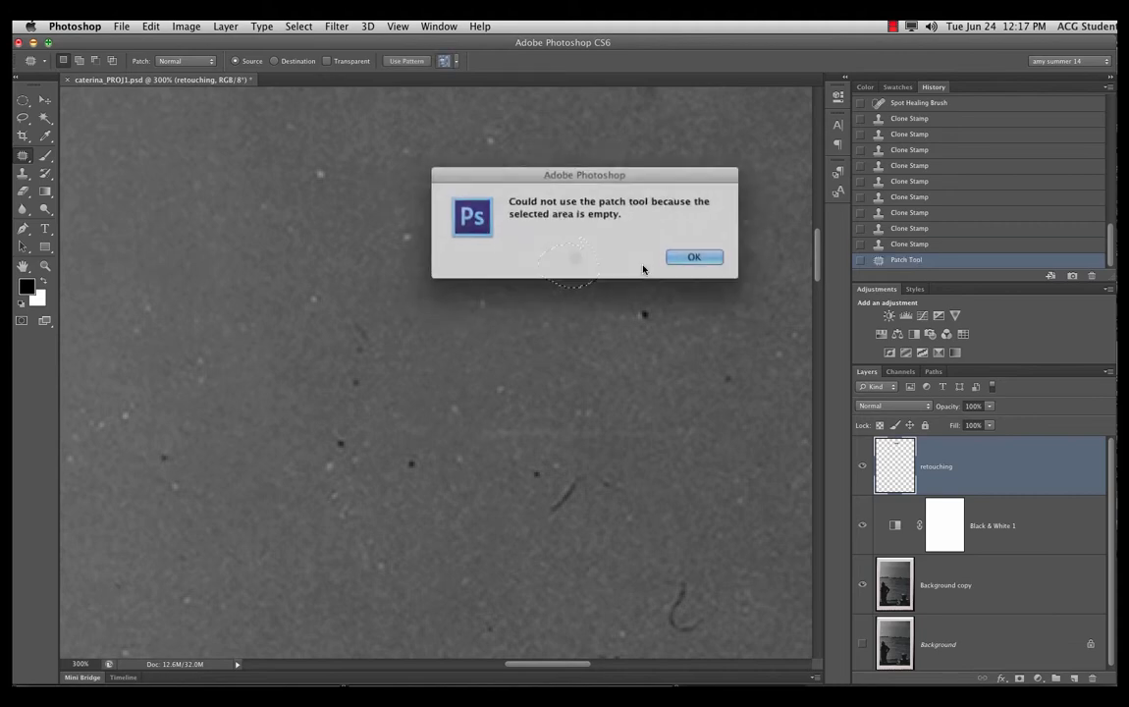
left_click(693, 255)
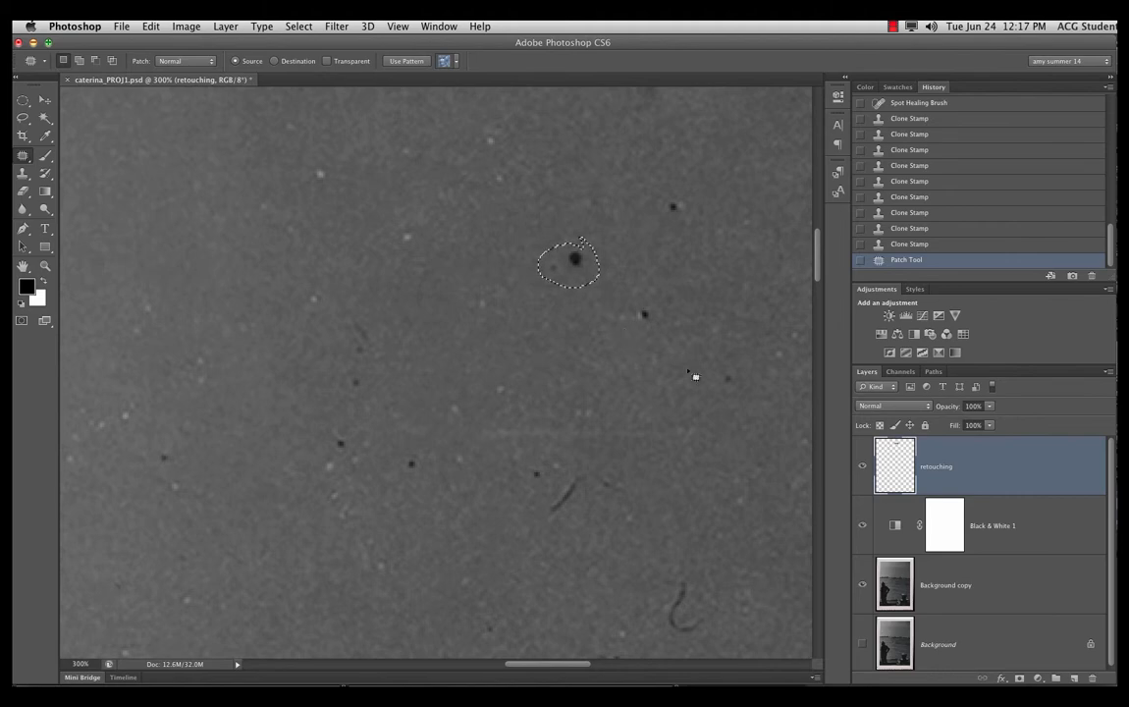
On the Background copy layer, patch the outlined speck and the two neighbouring dark specks with clean sky, then deselect
mouse_move(905, 247)
left_mouse_down()
mouse_move(864, 413)
mouse_move(933, 589)
mouse_move(957, 457)
mouse_move(968, 267)
mouse_move(905, 260)
left_mouse_up()
left_click(939, 588)
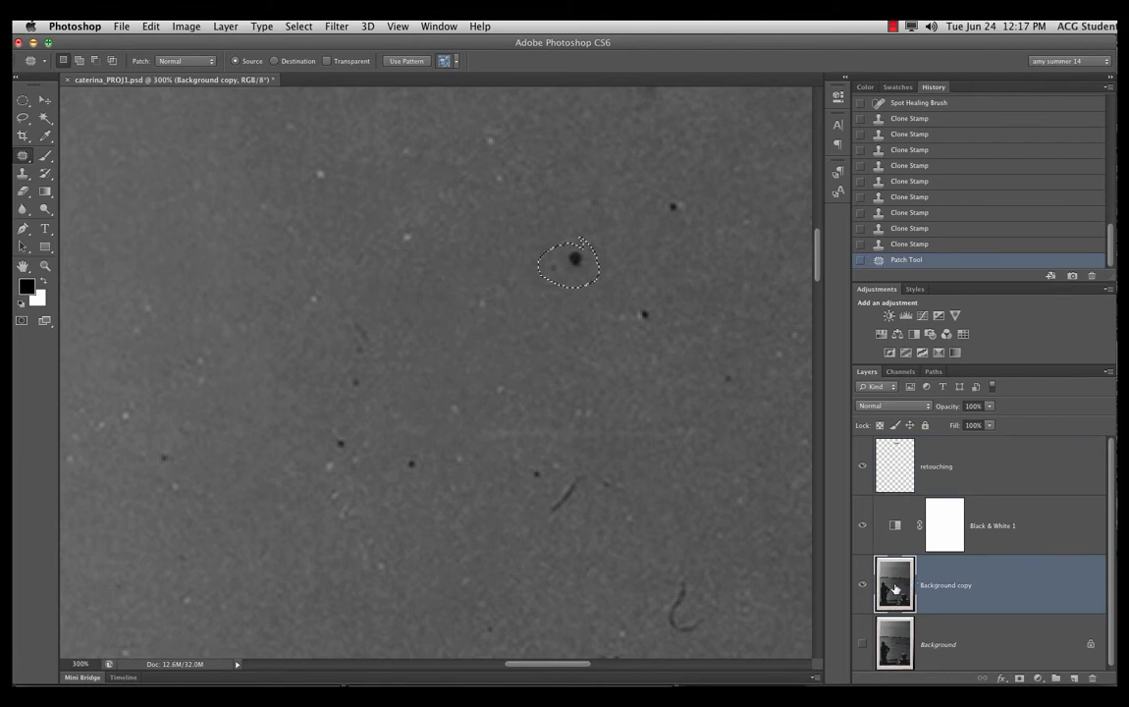
mouse_move(566, 277)
left_mouse_down()
mouse_move(542, 323)
mouse_move(652, 303)
mouse_move(610, 280)
left_mouse_up()
left_click(701, 234)
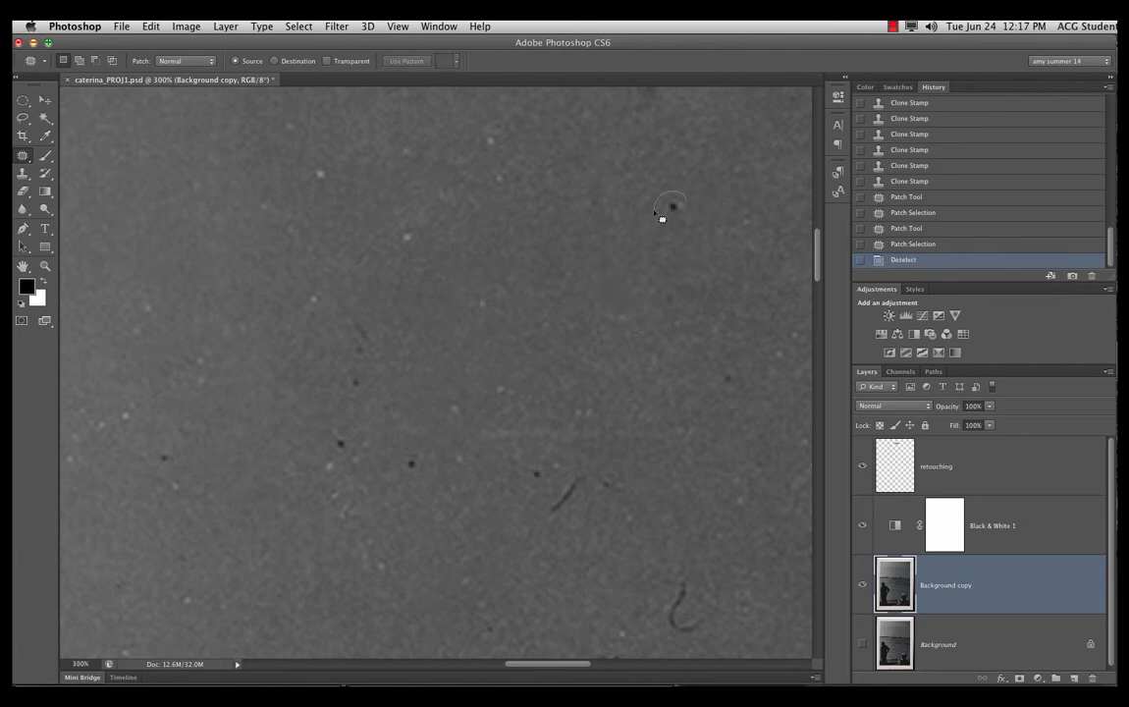
mouse_move(693, 204)
left_mouse_down()
mouse_move(689, 222)
mouse_move(676, 212)
mouse_move(725, 222)
left_mouse_up()
left_click(702, 267)
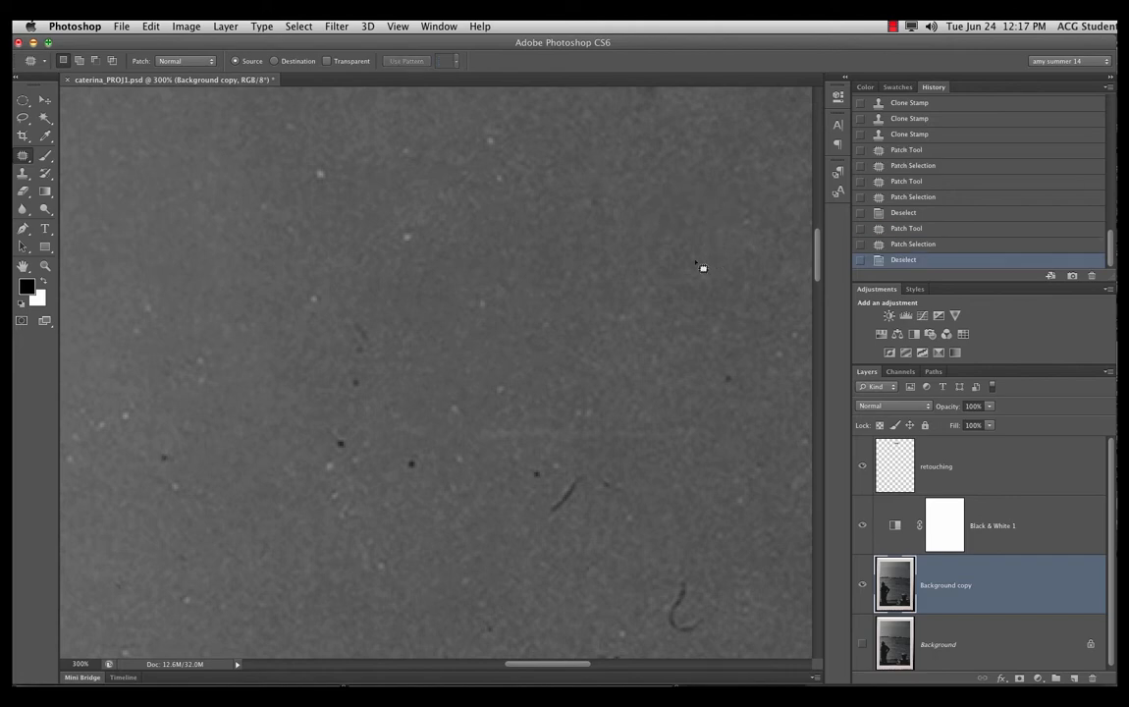